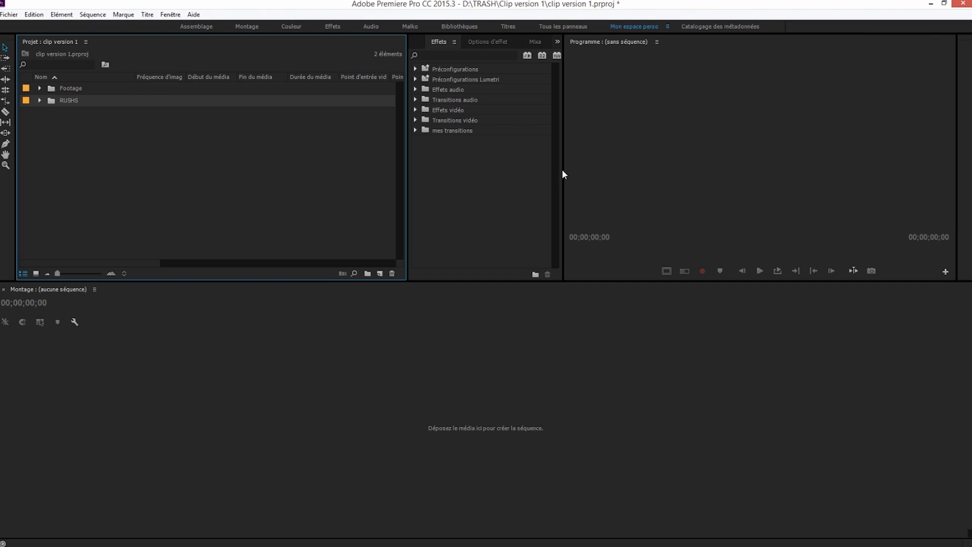
Widen the panel group beside the project panel and expand the RUSHS and Footage bins to list their clips
{"action": "left_click_drag", "start_coordinate": [563, 170], "coordinate": [893, 162]}
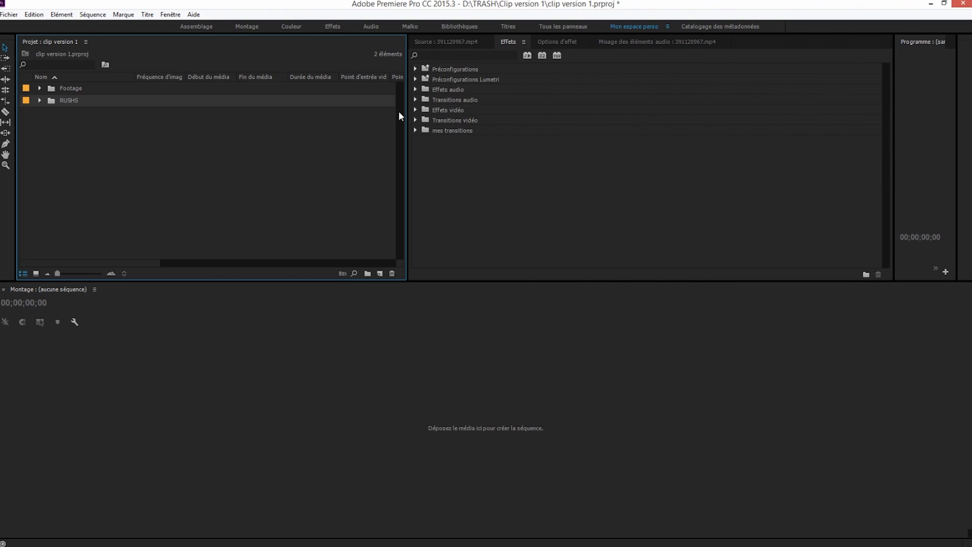
{"action": "left_click", "coordinate": [39, 100]}
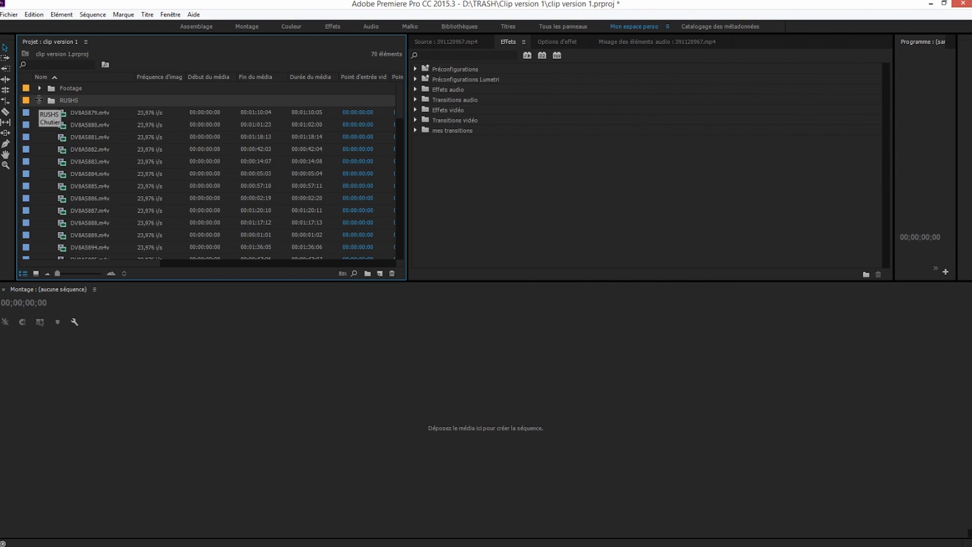
{"action": "left_click", "coordinate": [39, 88]}
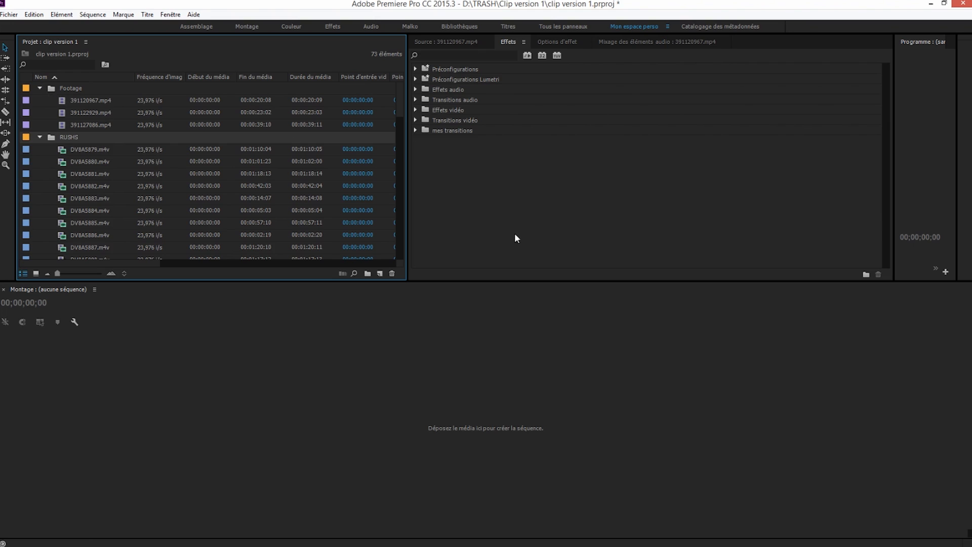
Load 391120967.mp4 and 391122929.mp4 from the Footage bin into the source monitor, and widen the project panel
{"action": "double_click", "coordinate": [71, 104]}
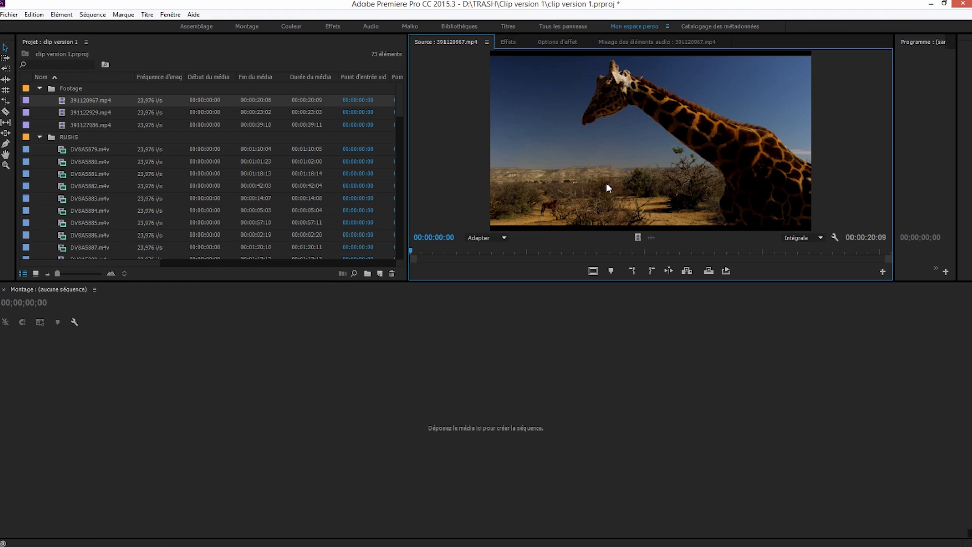
{"action": "left_click_drag", "start_coordinate": [409, 154], "coordinate": [503, 154]}
{"action": "double_click", "coordinate": [62, 114]}
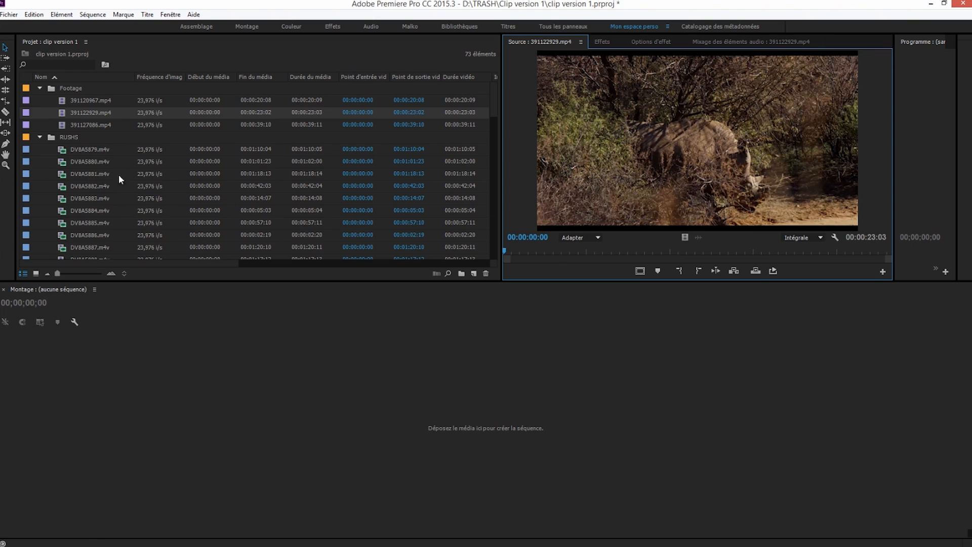
{"action": "scroll", "coordinate": [88, 198], "scroll_direction": "down", "scroll_amount": 5}
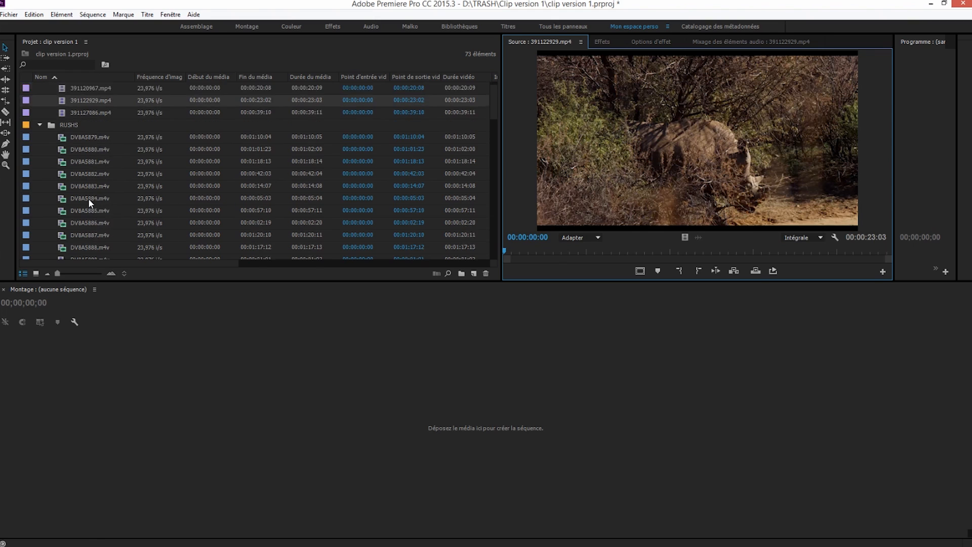
{"action": "scroll", "coordinate": [92, 197], "scroll_direction": "up", "scroll_amount": 5}
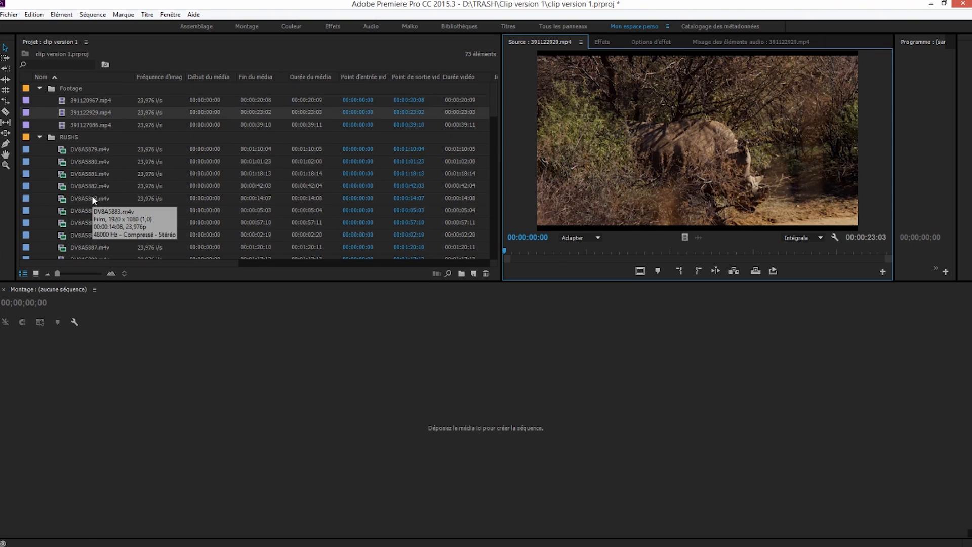
Open the Footage bin in its own window, display its clips as thumbnails, and widen the window
{"action": "double_click", "coordinate": [51, 88]}
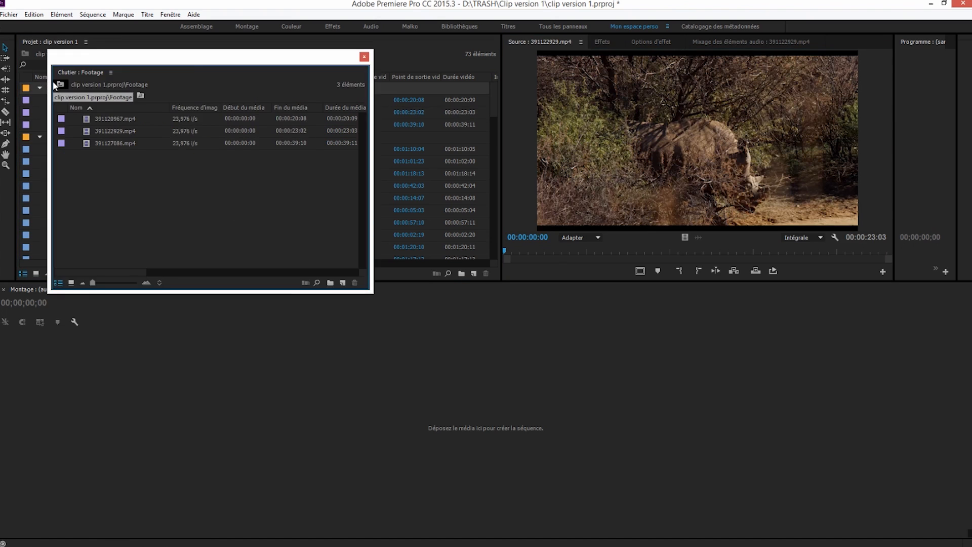
{"action": "left_click_drag", "start_coordinate": [154, 52], "coordinate": [165, 94]}
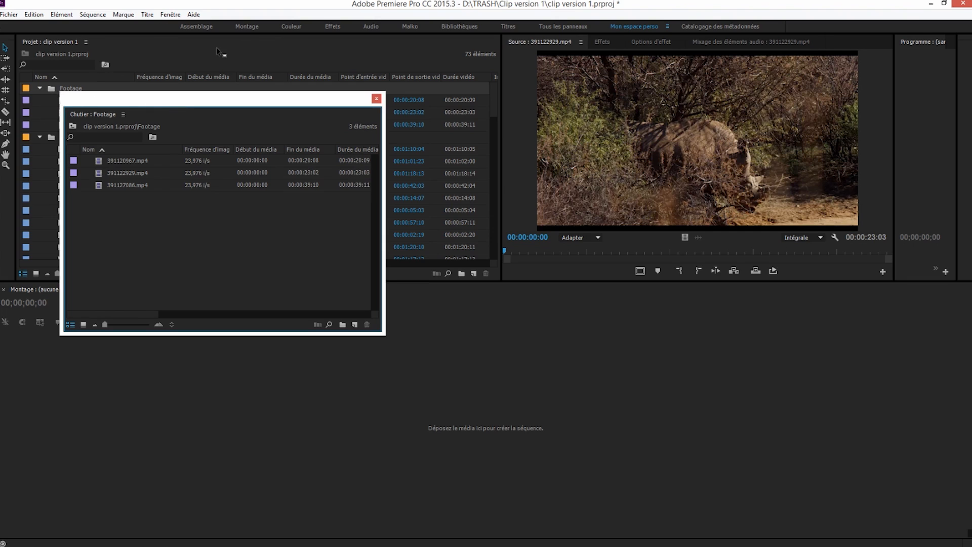
{"action": "left_click_drag", "start_coordinate": [203, 101], "coordinate": [213, 58]}
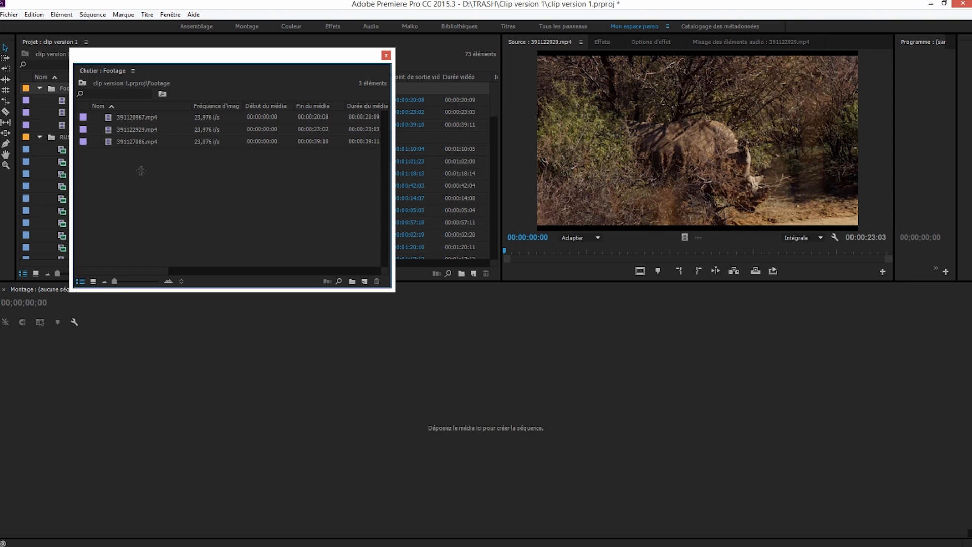
{"action": "left_click", "coordinate": [92, 278]}
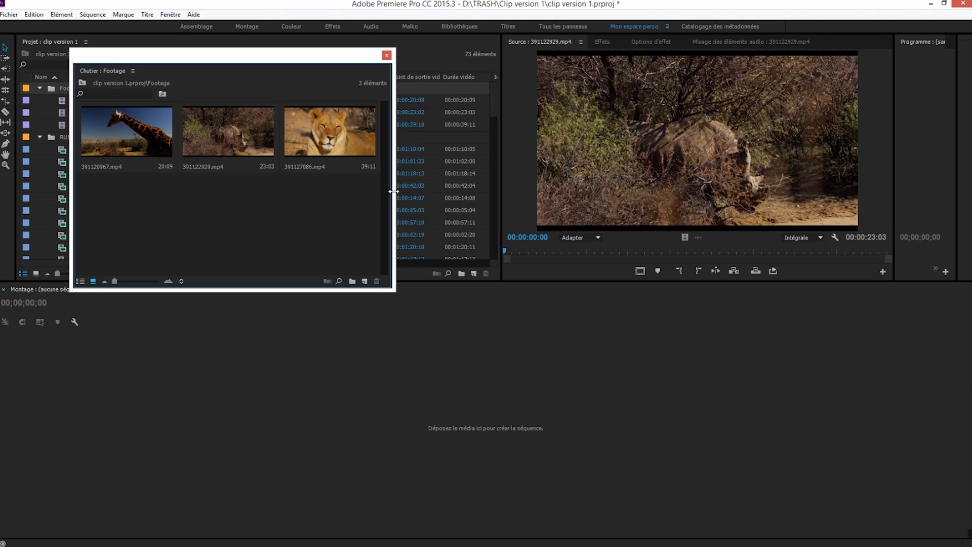
{"action": "left_click_drag", "start_coordinate": [395, 188], "coordinate": [487, 187]}
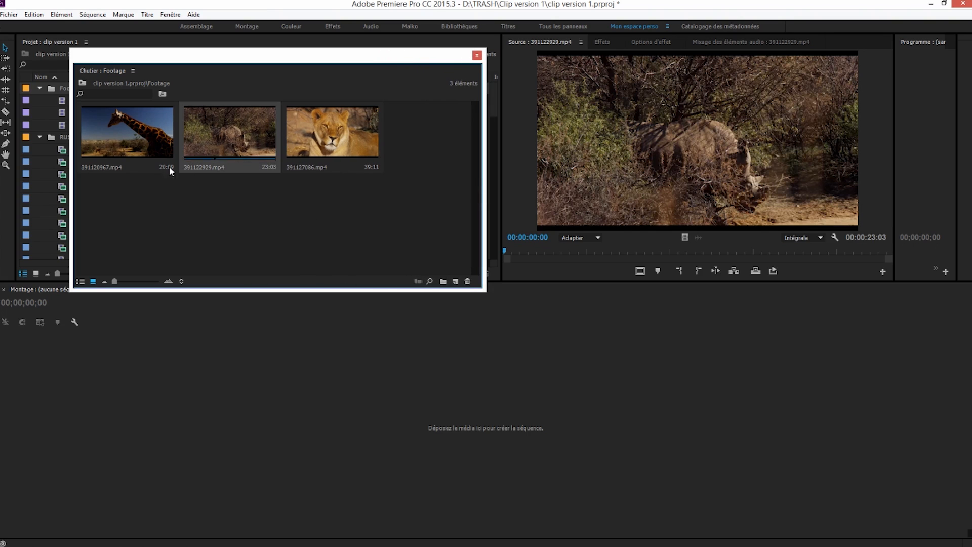
Rename the lioness clip as Lion and the giraffe clip as Girafe in the Footage bin
{"action": "left_click", "coordinate": [327, 135]}
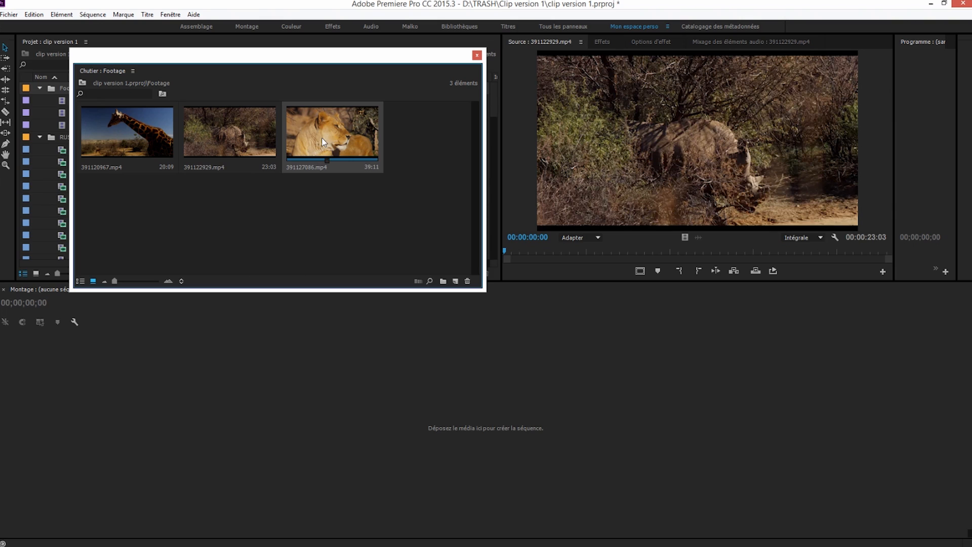
{"action": "key", "text": "Return"}
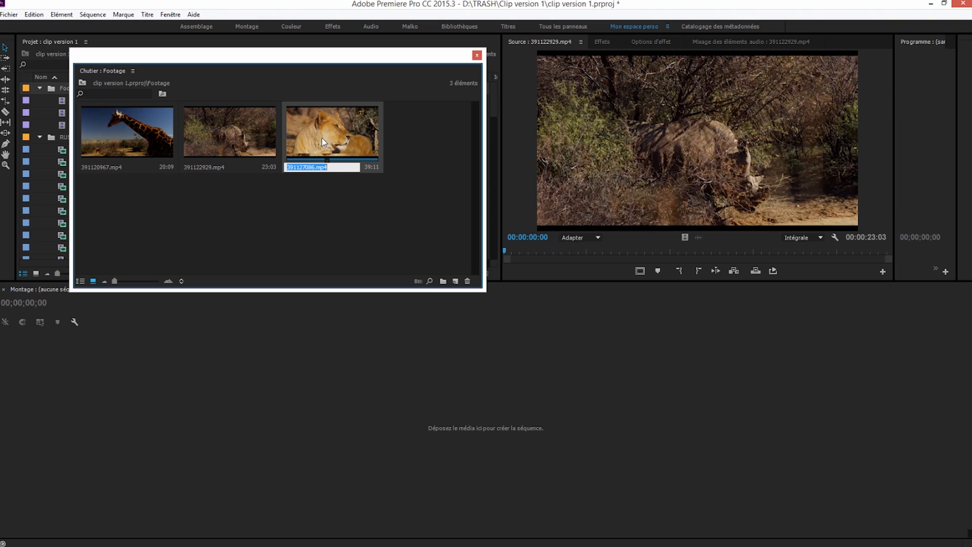
{"action": "type", "text": "Lion"}
{"action": "key", "text": "Tab"}
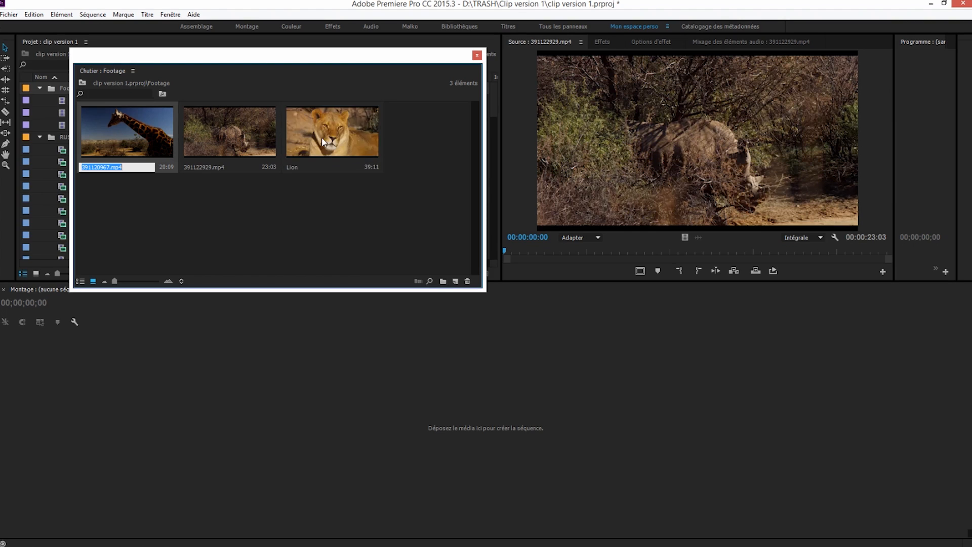
{"action": "type", "text": "Girafe"}
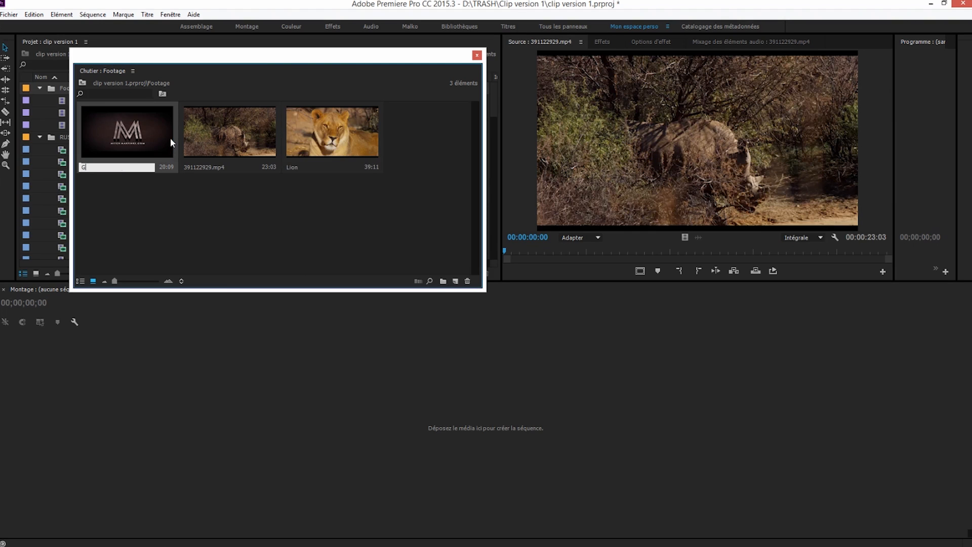
{"action": "key", "text": "Tab"}
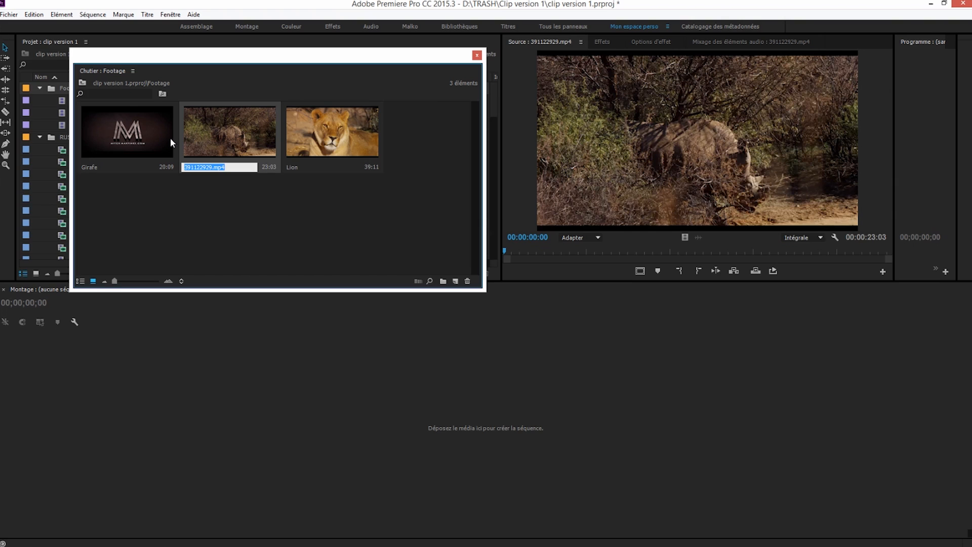
Rename the rhinoceros clip as Rhino and close the Footage bin window
{"action": "left_click", "coordinate": [210, 154]}
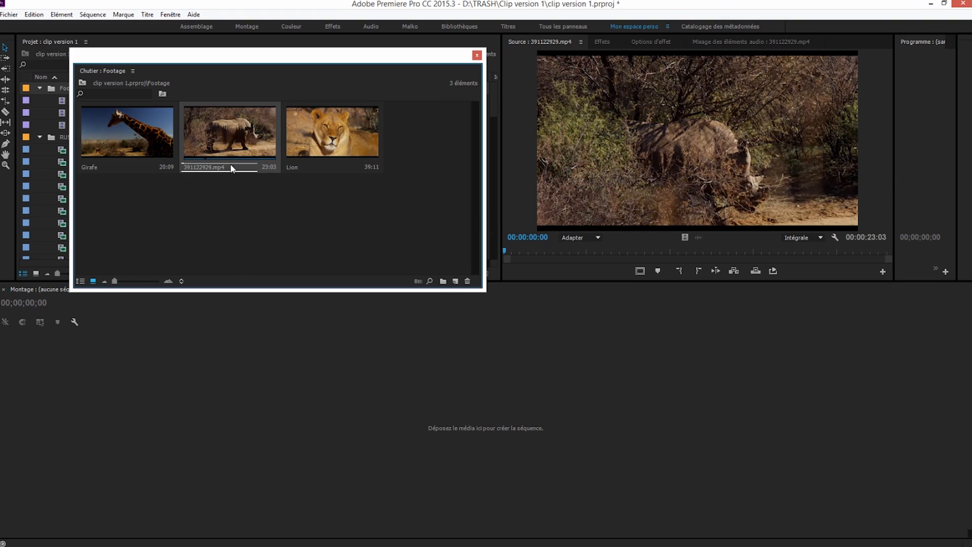
{"action": "key", "text": "Return"}
{"action": "type", "text": "Rhino"}
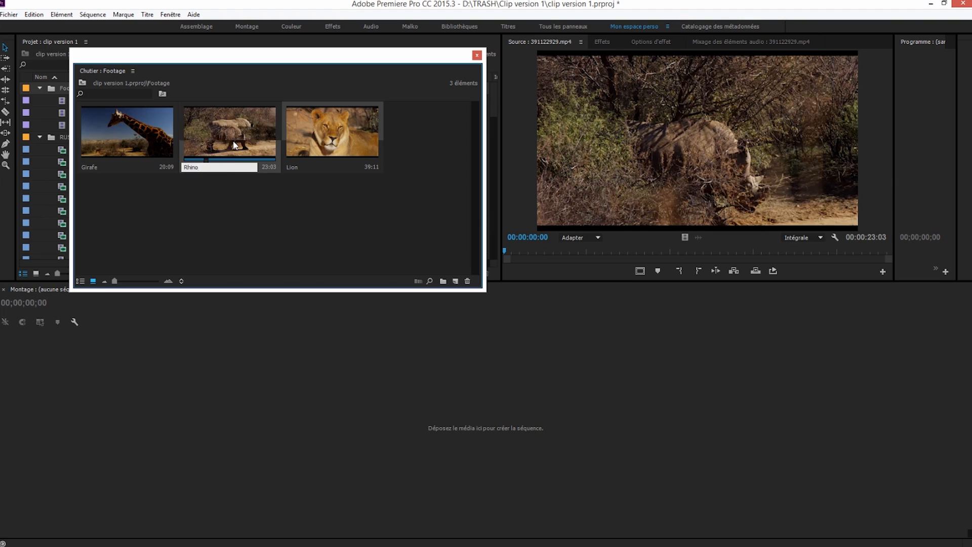
{"action": "key", "text": "Tab"}
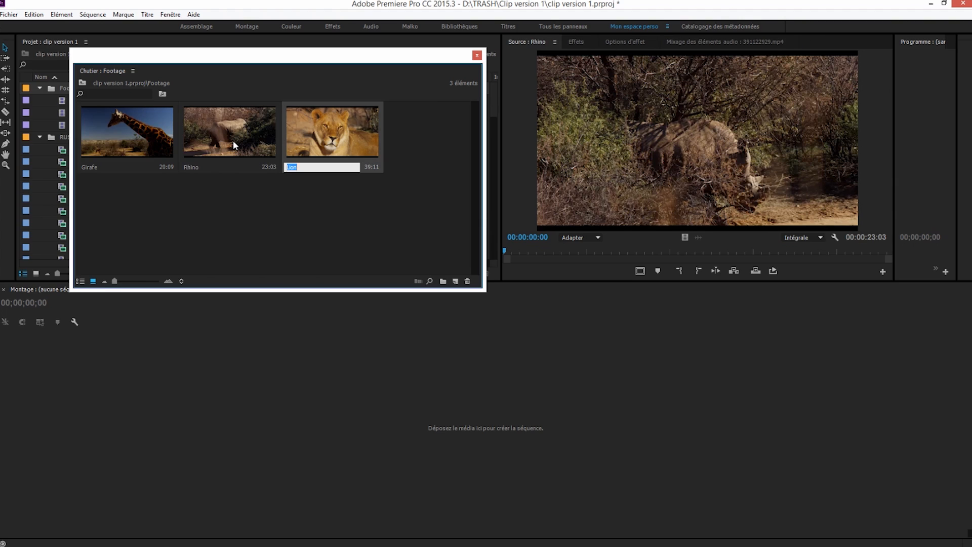
{"action": "left_click", "coordinate": [255, 230]}
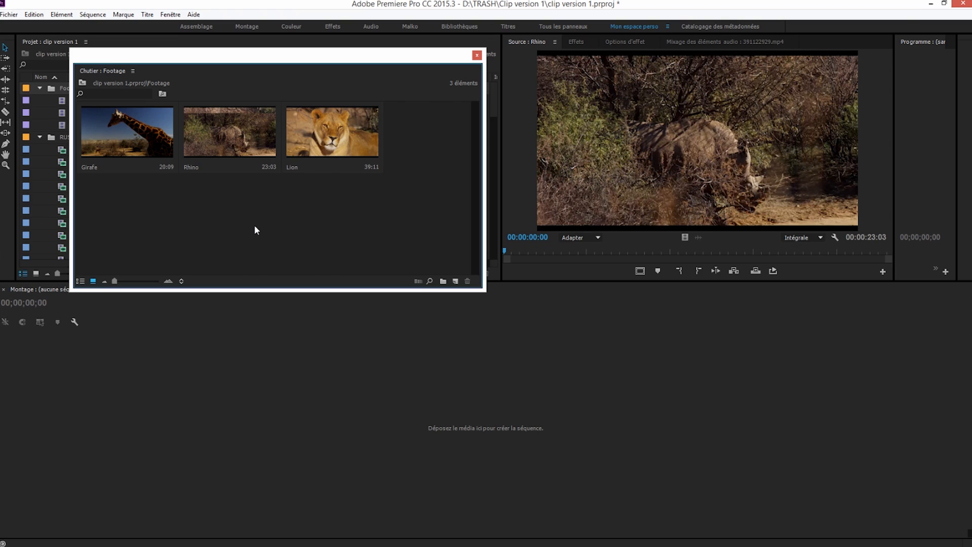
{"action": "left_click", "coordinate": [477, 54]}
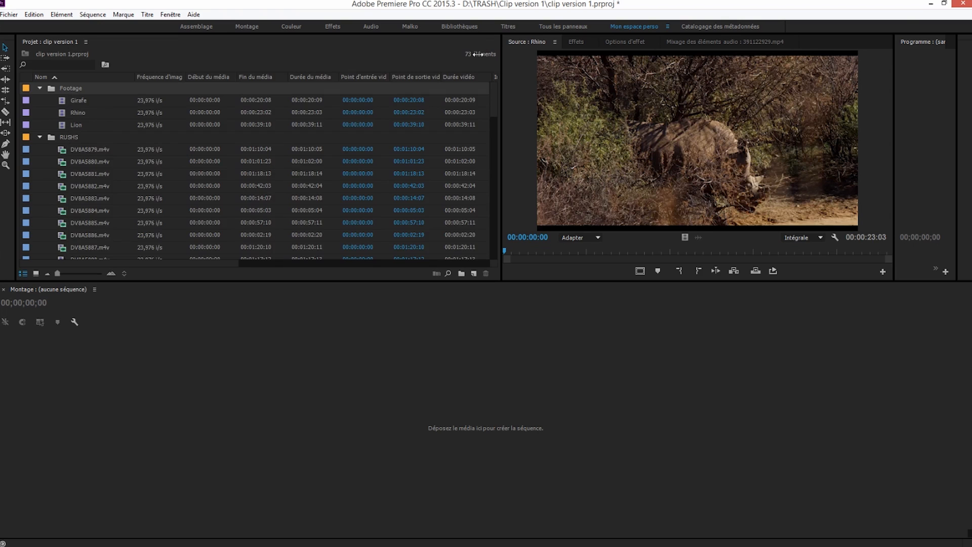
Open the RUSHS bin in its own window and enlarge it to show several rows of thumbnails
{"action": "left_click", "coordinate": [50, 138]}
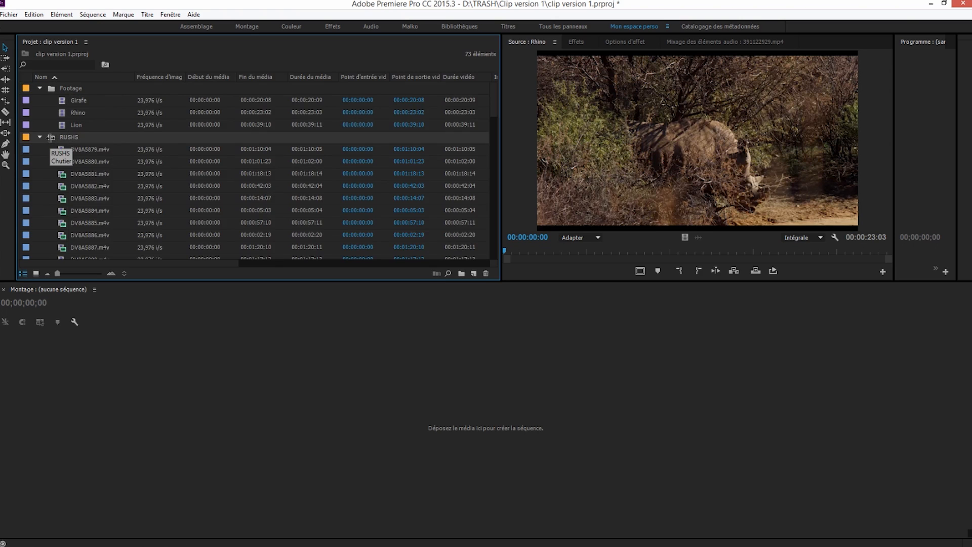
{"action": "double_click", "coordinate": [51, 138]}
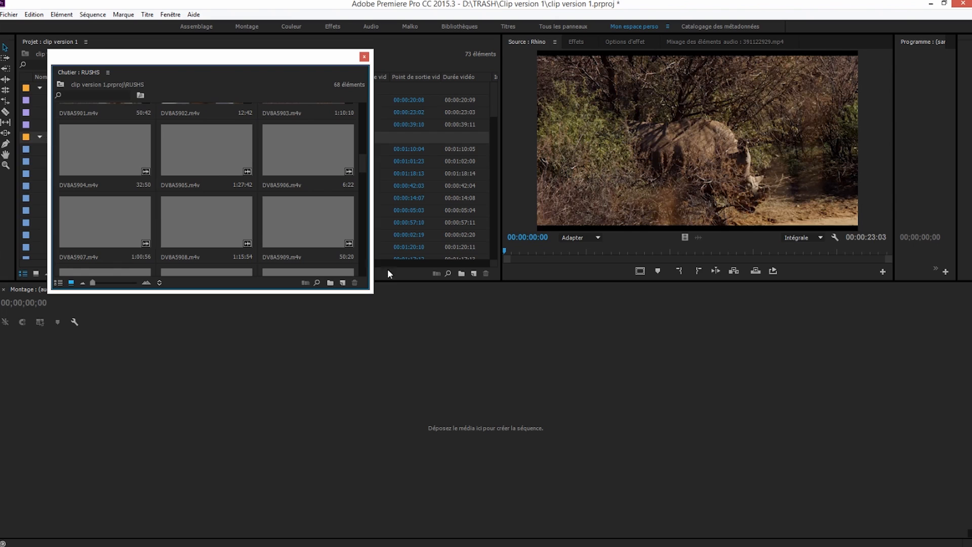
{"action": "left_click_drag", "start_coordinate": [377, 301], "coordinate": [747, 478]}
{"action": "scroll", "coordinate": [743, 132], "scroll_direction": "up", "scroll_amount": 2}
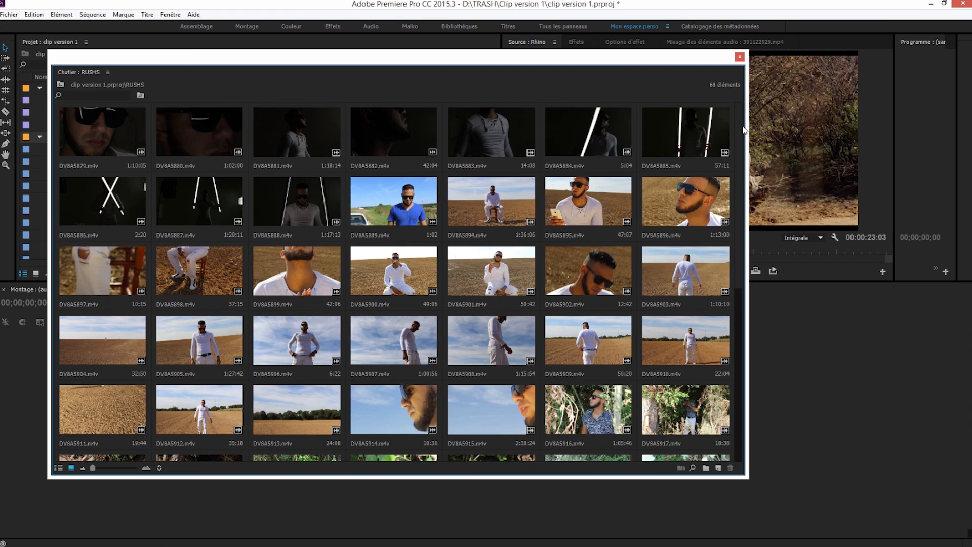
Examine the rushes DV8A5879 to DV8A5882 and compare the RUSHS bin's list view with its icon view
{"action": "left_click", "coordinate": [106, 131]}
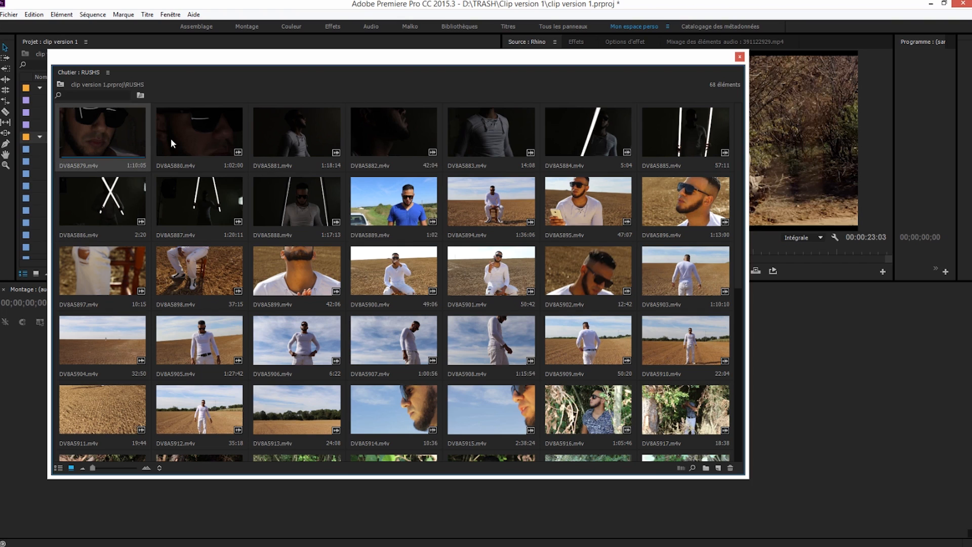
{"action": "left_click", "coordinate": [199, 130]}
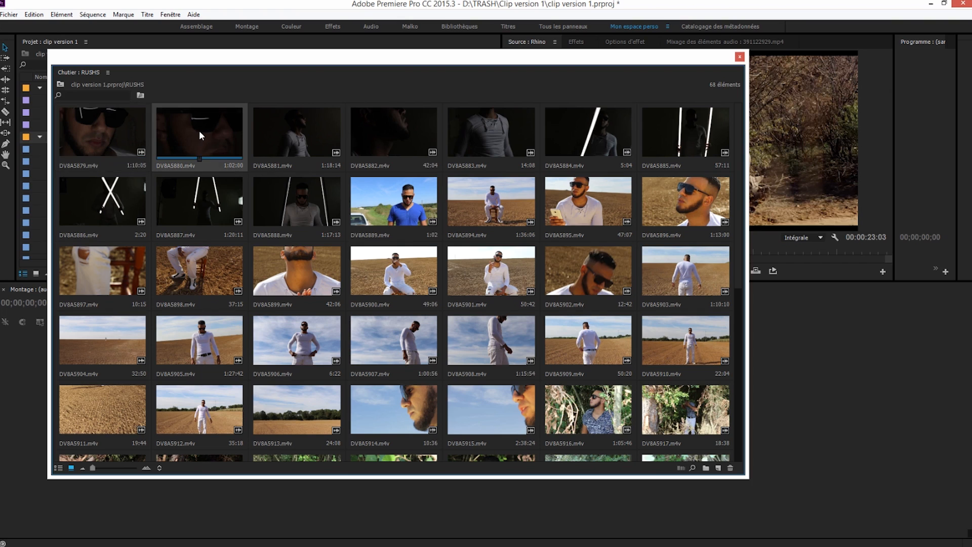
{"action": "left_click", "coordinate": [283, 135]}
{"action": "left_click", "coordinate": [393, 136]}
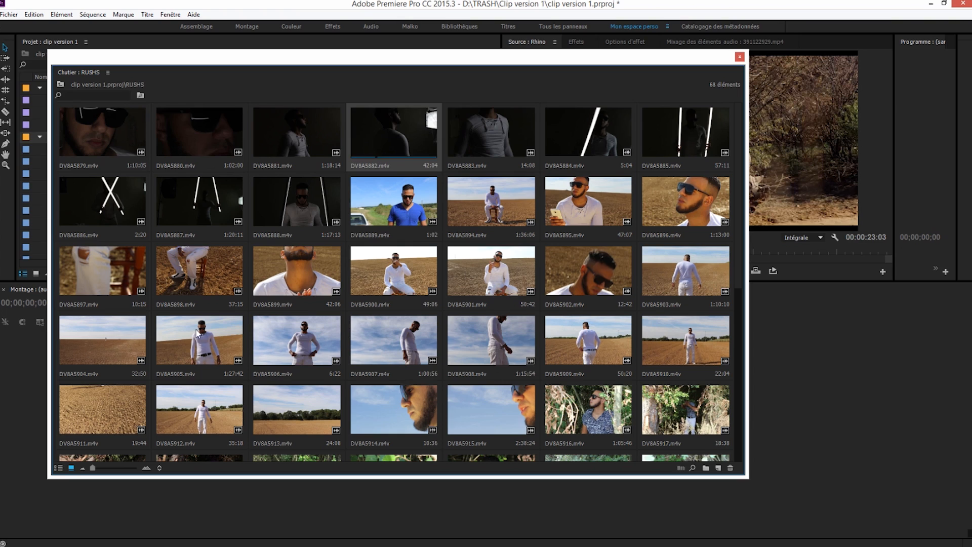
{"action": "left_click", "coordinate": [58, 468]}
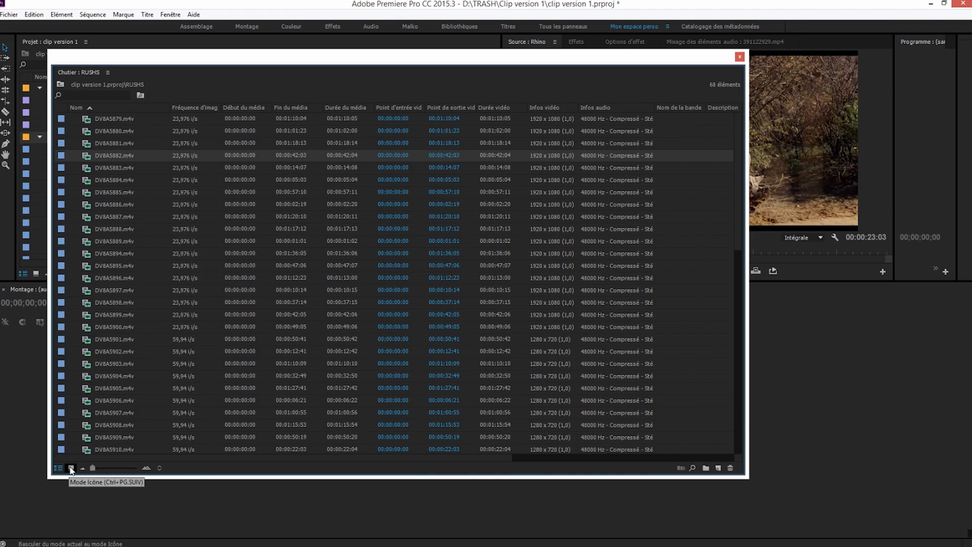
{"action": "left_click", "coordinate": [71, 468]}
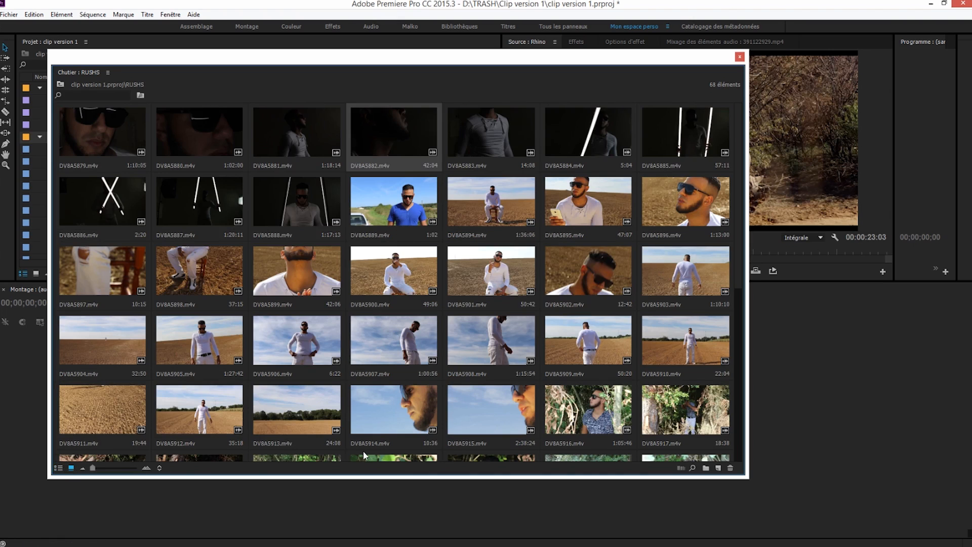
Create a new bin named Vegetation inside the RUSHS bin
{"action": "left_click", "coordinate": [705, 468]}
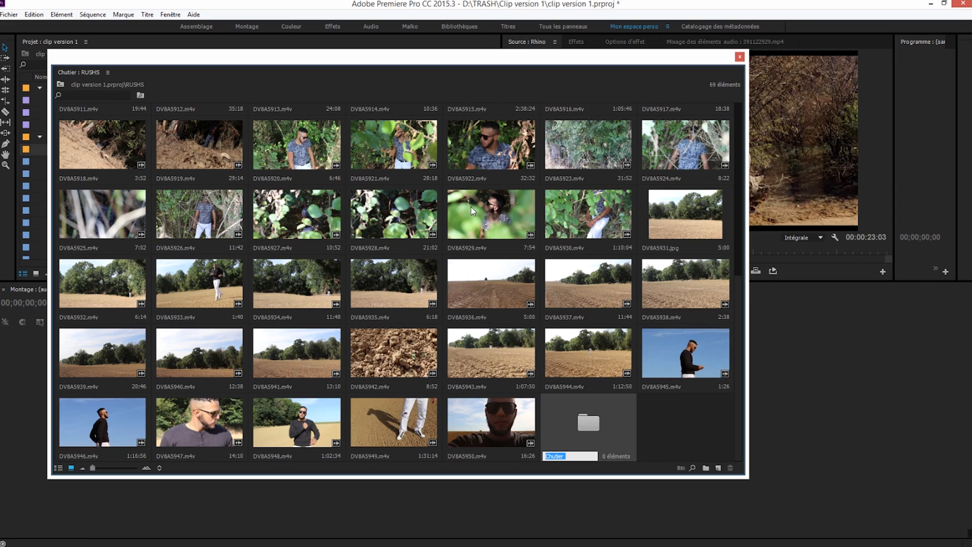
{"action": "type", "text": "Vegetation"}
{"action": "key", "text": "Tab"}
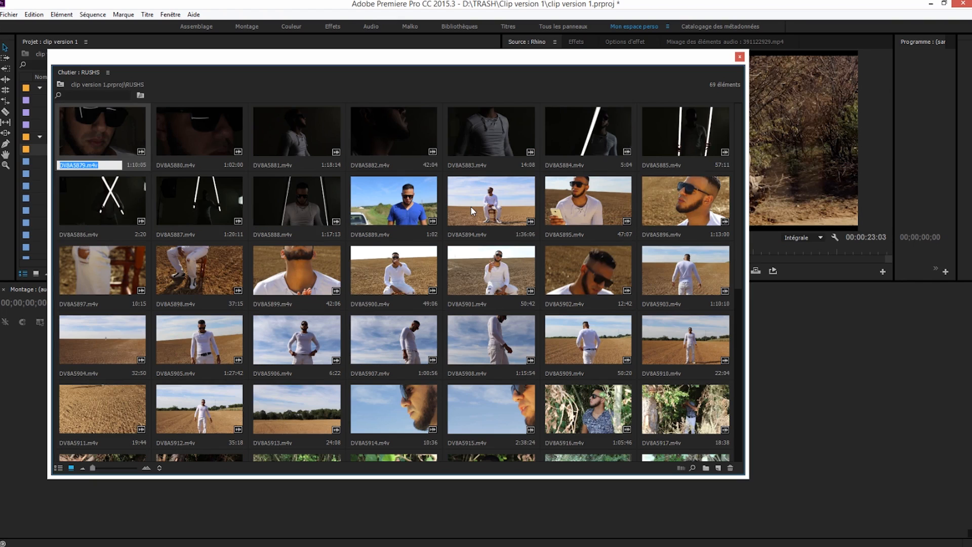
Enlarge the RUSHS bin window further and look through its thumbnails for the shots filmed among vegetation
{"action": "left_click_drag", "start_coordinate": [748, 478], "coordinate": [770, 522]}
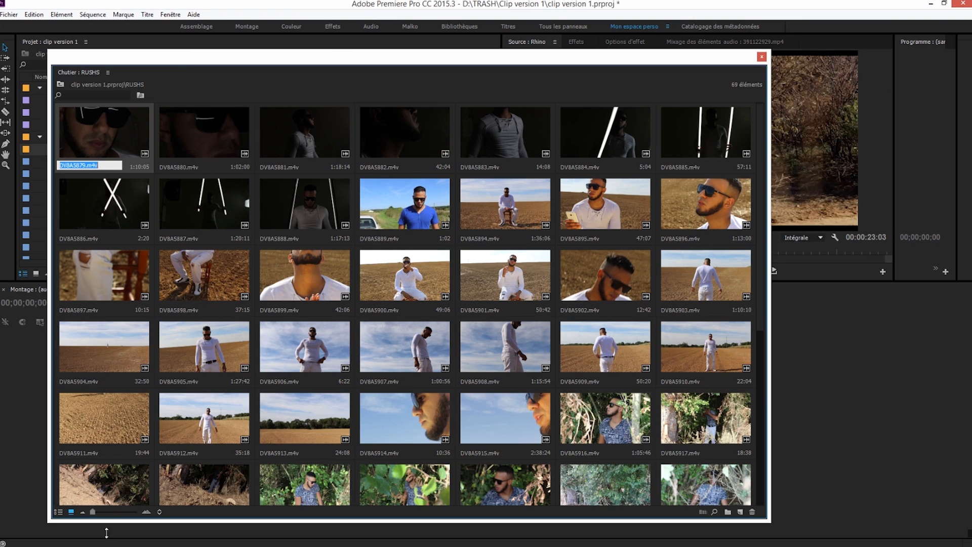
{"action": "mouse_move", "coordinate": [96, 513]}
{"action": "left_mouse_down"}
{"action": "mouse_move", "coordinate": [131, 513]}
{"action": "mouse_move", "coordinate": [79, 514]}
{"action": "left_mouse_up"}
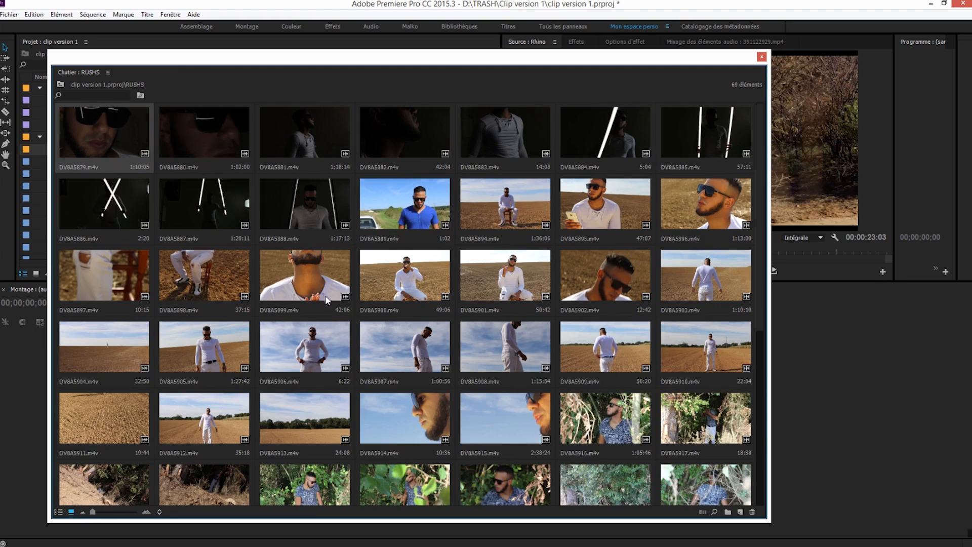
{"action": "scroll", "coordinate": [765, 259], "scroll_direction": "down", "scroll_amount": 1}
{"action": "scroll", "coordinate": [765, 259], "scroll_direction": "down", "scroll_amount": 5}
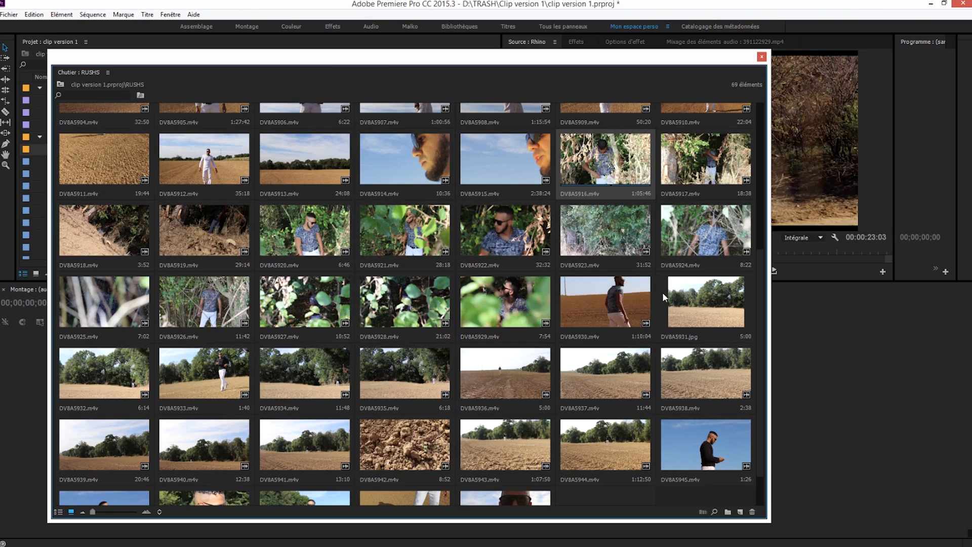
Move the vegetation clips DV8A5923 to DV8A5929 from the RUSHS bin into the Vegetation bin
{"action": "left_click", "coordinate": [608, 303], "text": "shift"}
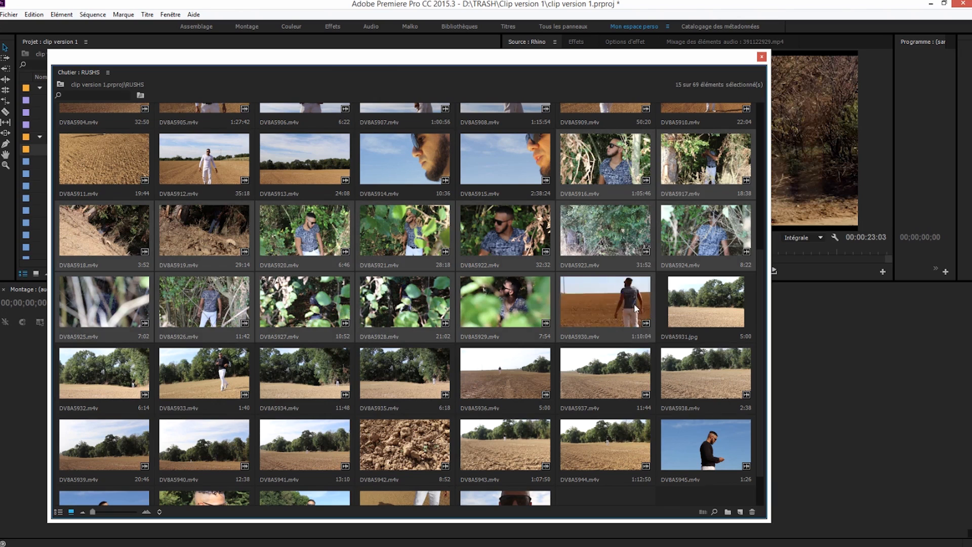
{"action": "left_click", "coordinate": [597, 239]}
{"action": "left_click", "coordinate": [504, 306], "text": "shift"}
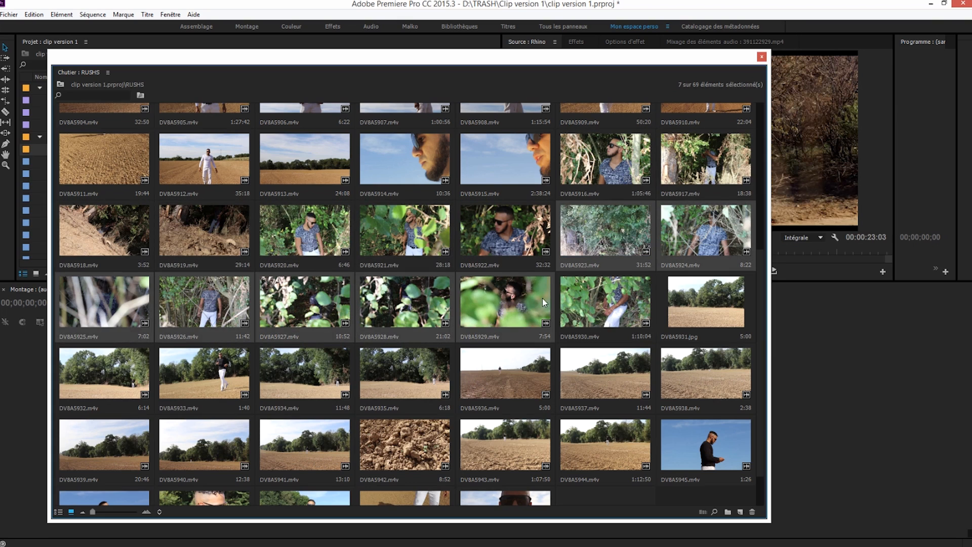
{"action": "scroll", "coordinate": [761, 298], "scroll_direction": "down", "scroll_amount": 2}
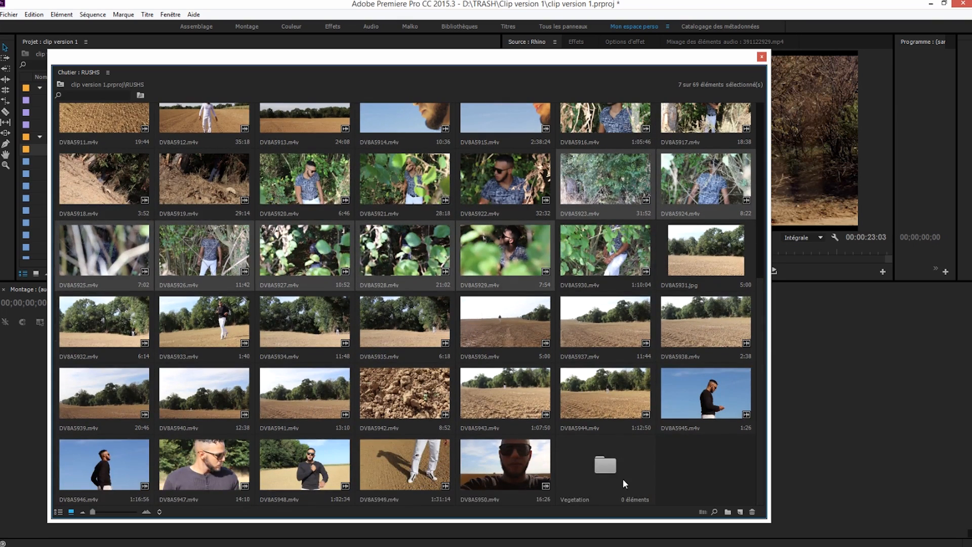
{"action": "left_click_drag", "start_coordinate": [511, 254], "coordinate": [613, 466]}
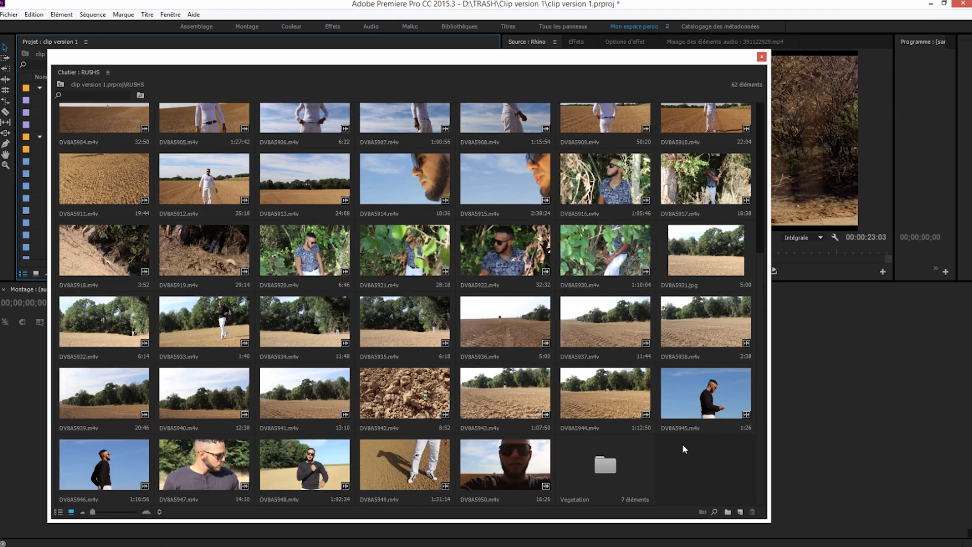
Open the Vegetation bin to check the clips it contains and close it again
{"action": "left_click", "coordinate": [339, 252]}
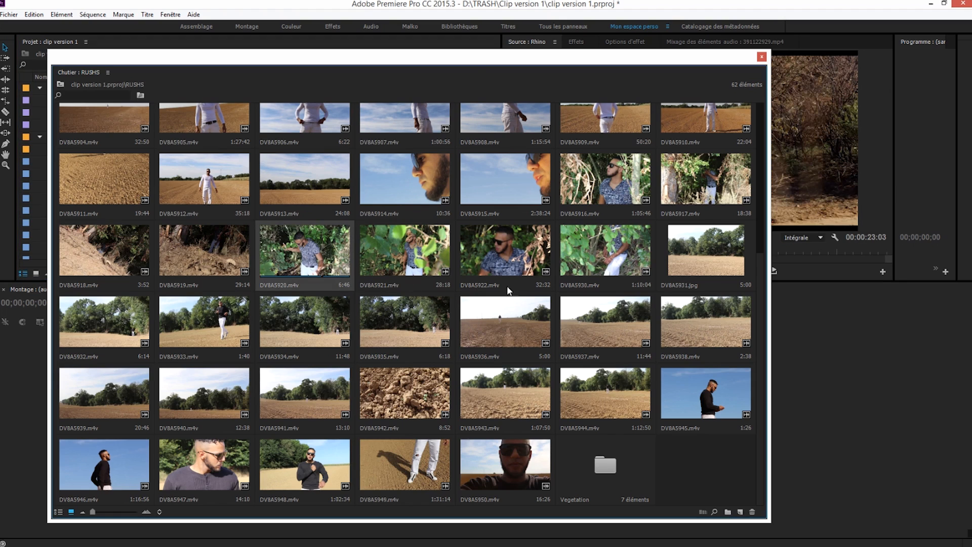
{"action": "double_click", "coordinate": [606, 463]}
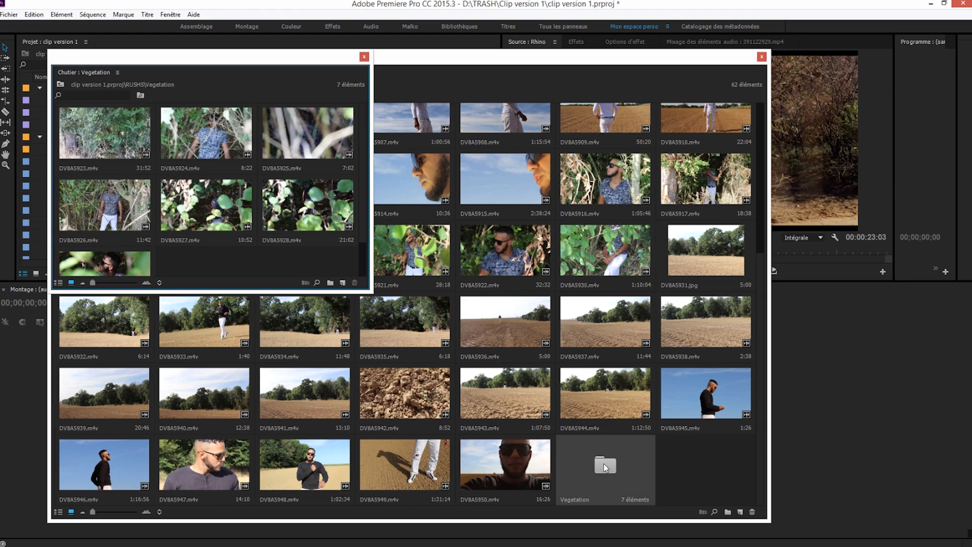
{"action": "left_click", "coordinate": [364, 57]}
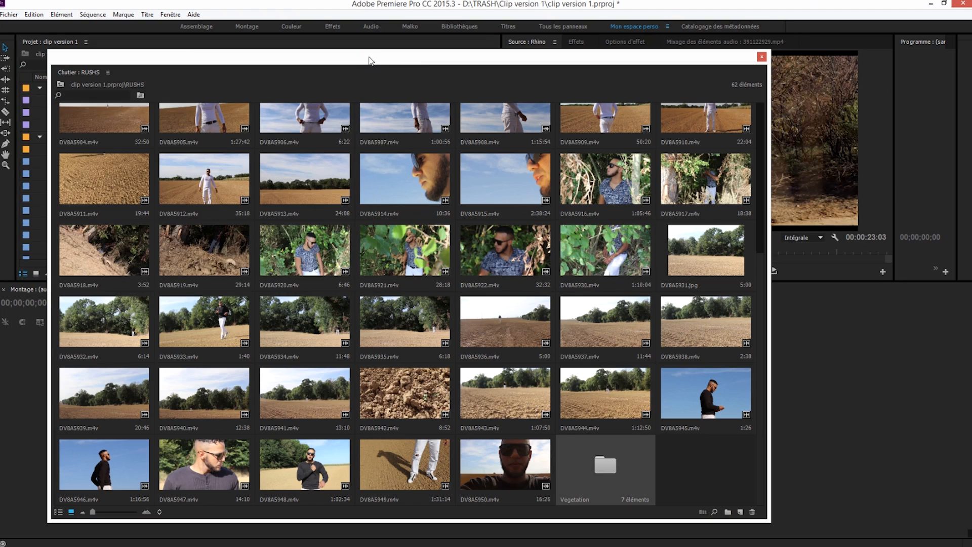
{"action": "double_click", "coordinate": [613, 471]}
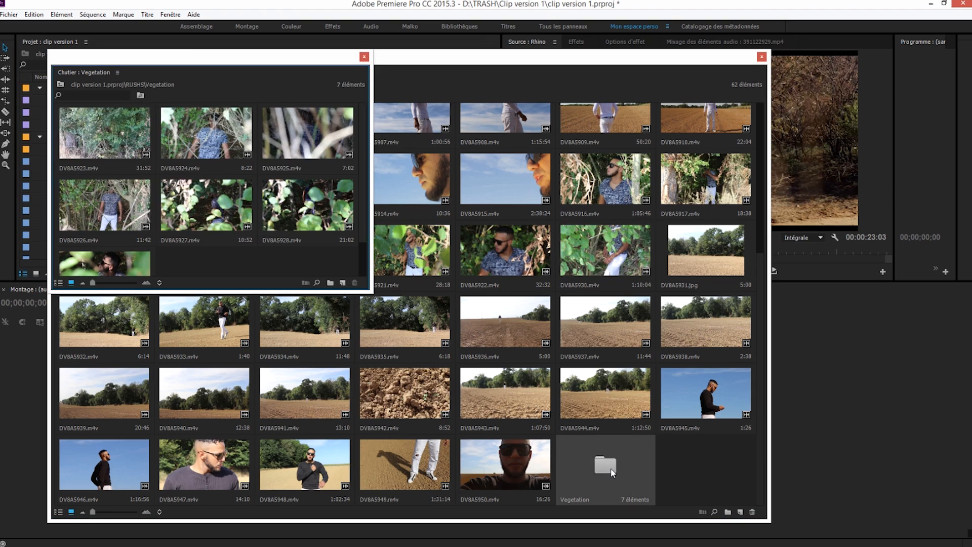
{"action": "left_click", "coordinate": [364, 56]}
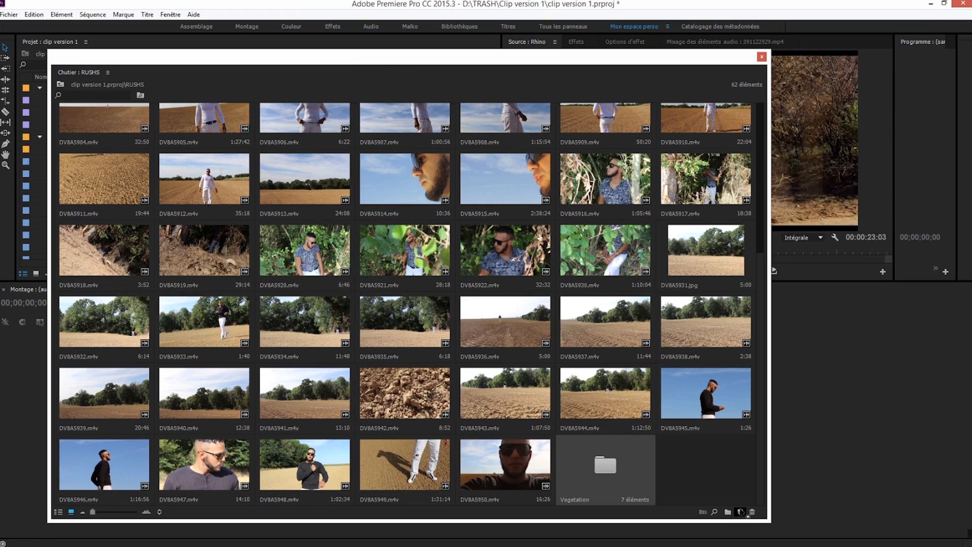
Create a new bin named Champ inside the RUSHS bin
{"action": "left_click", "coordinate": [730, 513]}
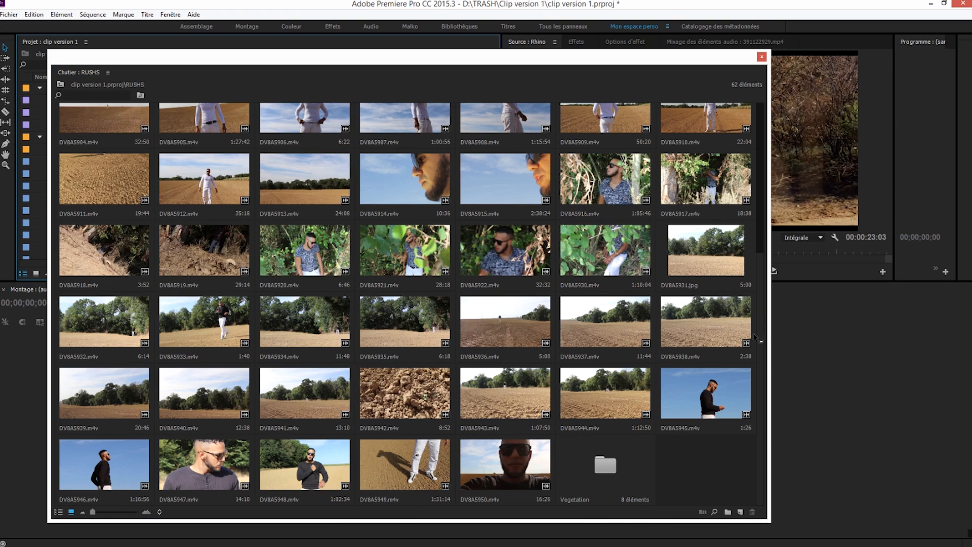
{"action": "scroll", "coordinate": [765, 202], "scroll_direction": "up", "scroll_amount": 5}
{"action": "scroll", "coordinate": [762, 324], "scroll_direction": "down", "scroll_amount": 5}
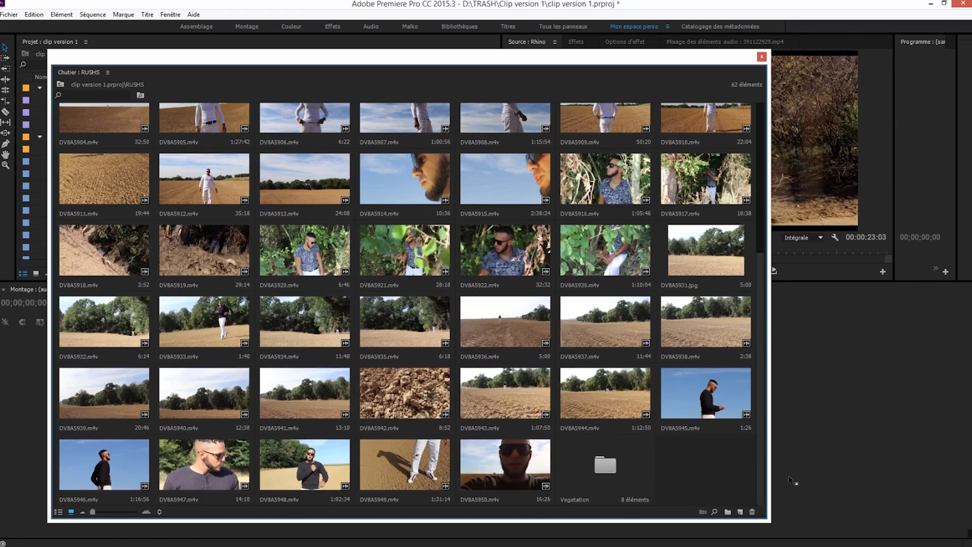
{"action": "left_click", "coordinate": [728, 512]}
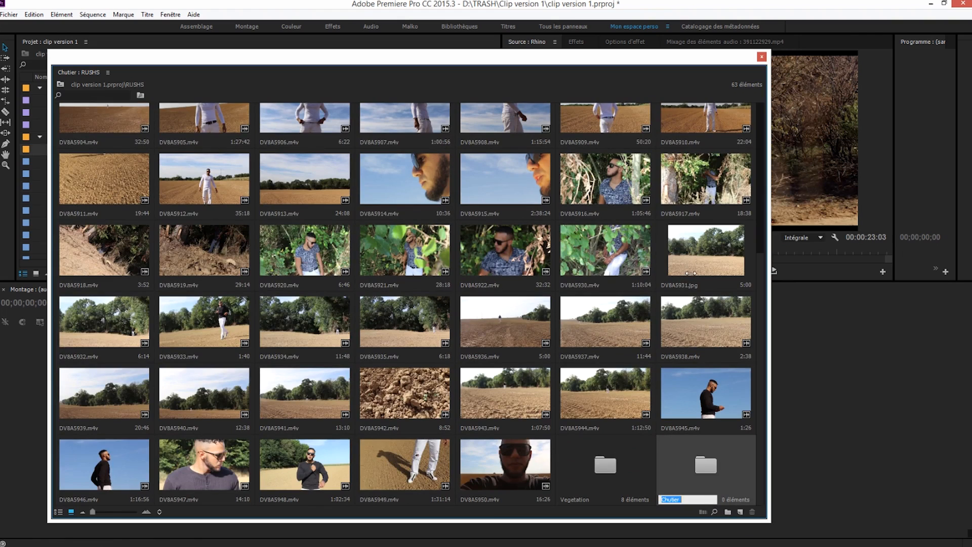
{"action": "type", "text": "Champ"}
{"action": "key", "text": "Tab"}
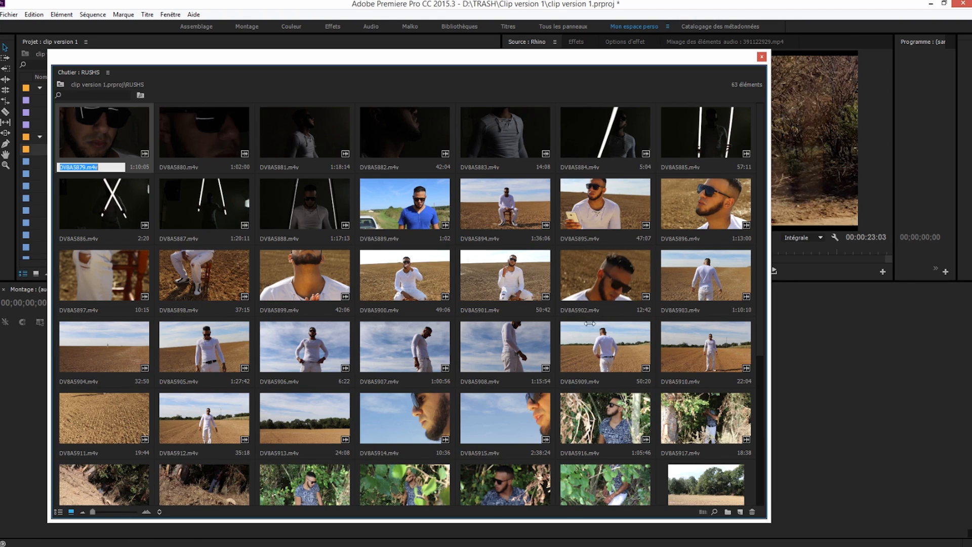
Move the field clips DV8A5889 to DV8A5915 from the RUSHS bin into the Champ bin
{"action": "left_click", "coordinate": [430, 199]}
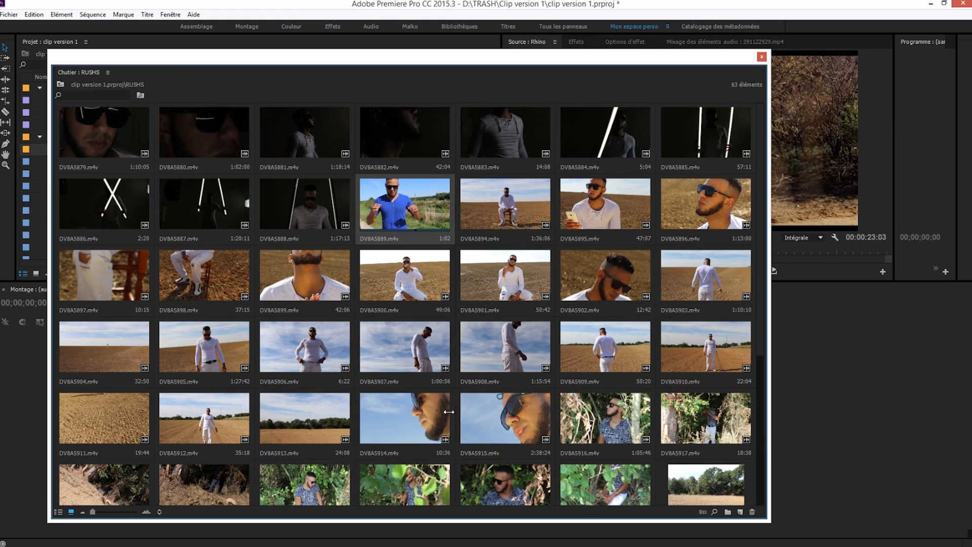
{"action": "left_click", "coordinate": [515, 420], "text": "shift"}
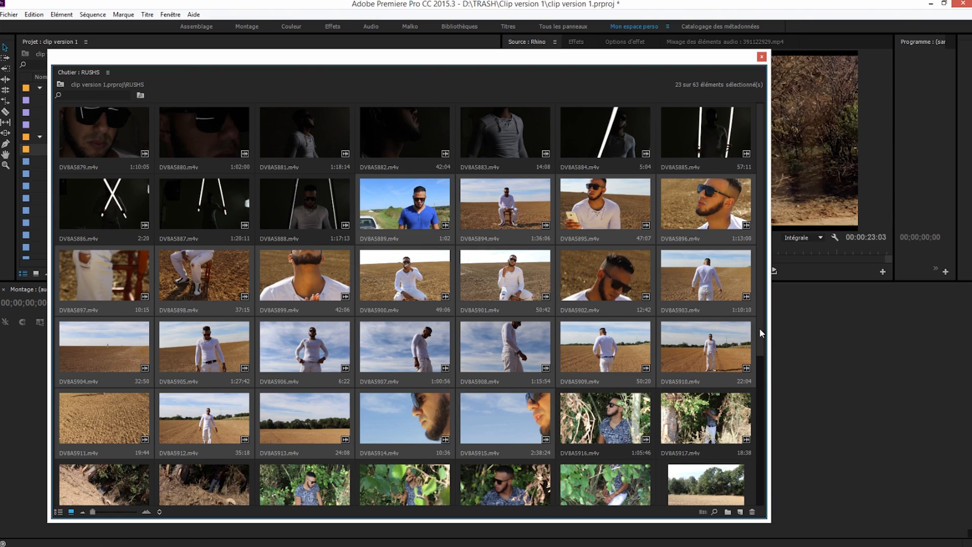
{"action": "left_click_drag", "start_coordinate": [759, 328], "coordinate": [752, 478]}
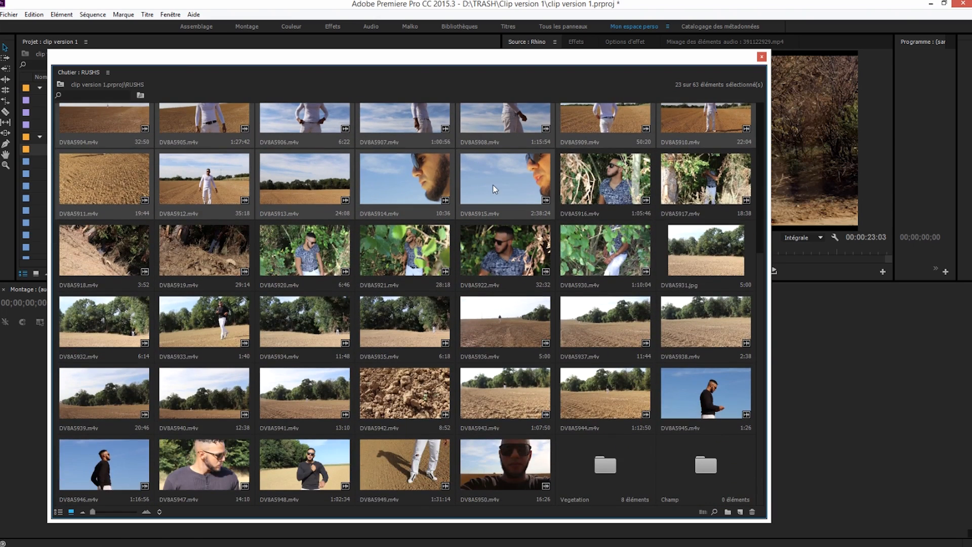
{"action": "left_click_drag", "start_coordinate": [497, 188], "coordinate": [709, 469]}
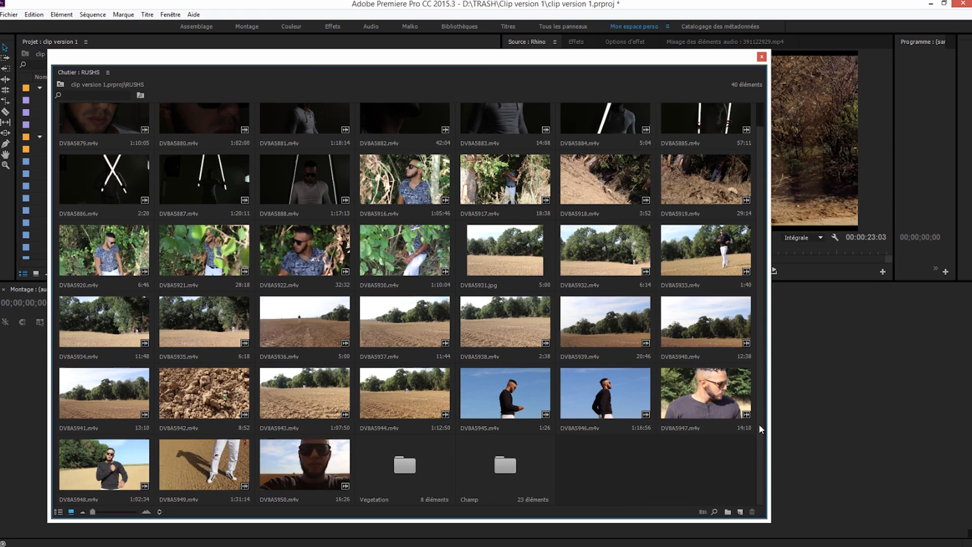
Create a new bin named Partie sombre inside the RUSHS bin
{"action": "scroll", "coordinate": [759, 424], "scroll_direction": "up", "scroll_amount": 1}
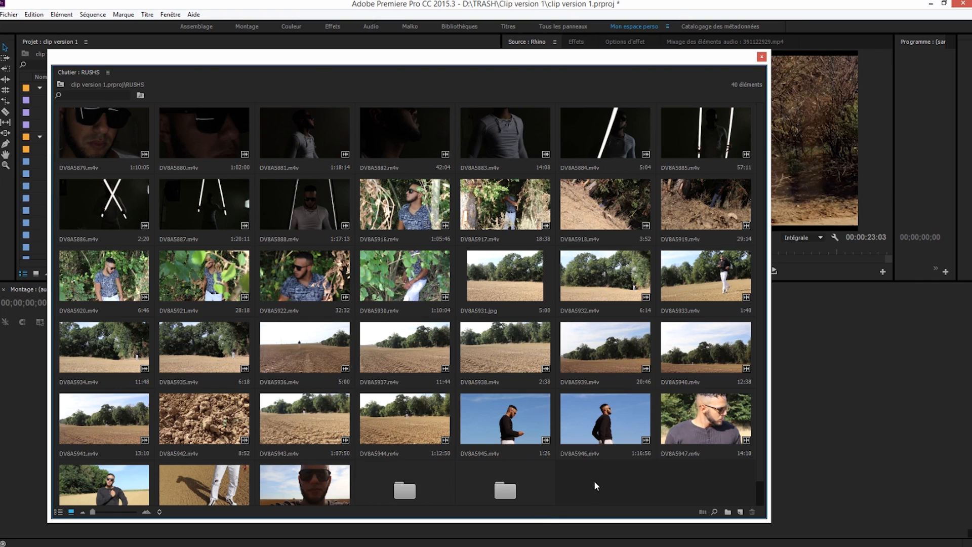
{"action": "left_click", "coordinate": [728, 512]}
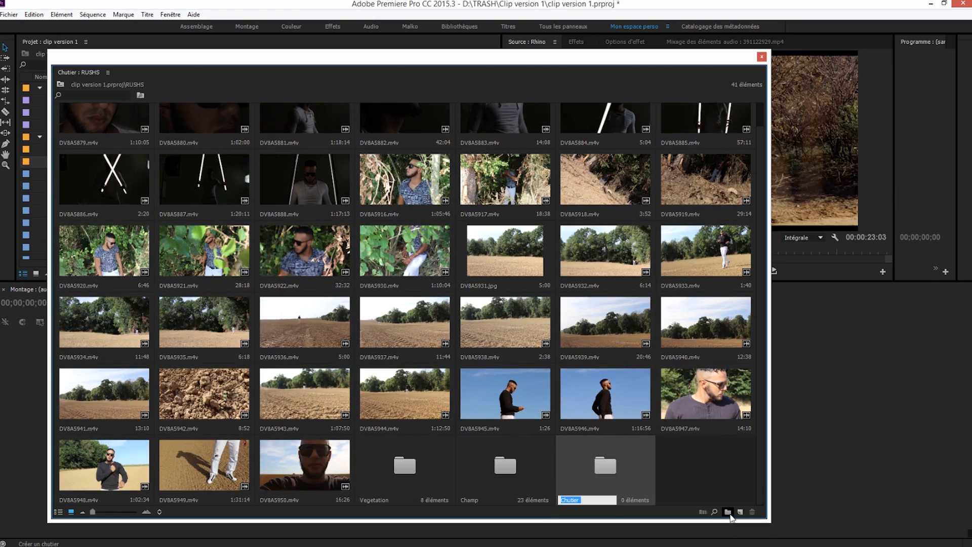
{"action": "type", "text": "Par"}
{"action": "key", "text": "Return"}
Move the dark clips DV8A5879 to DV8A5888 from the RUSHS bin into the Partie sombre bin
{"action": "left_click", "coordinate": [106, 120]}
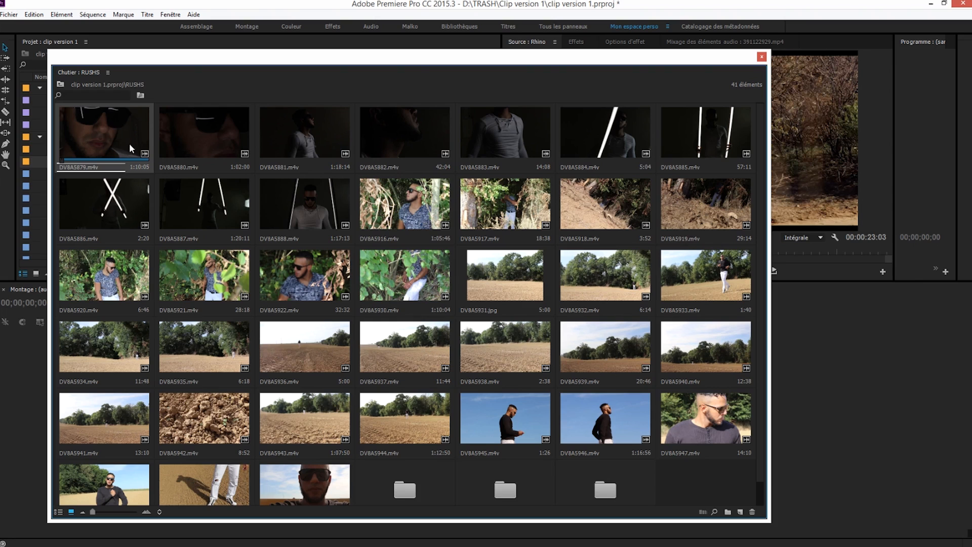
{"action": "left_click", "coordinate": [314, 209], "text": "shift"}
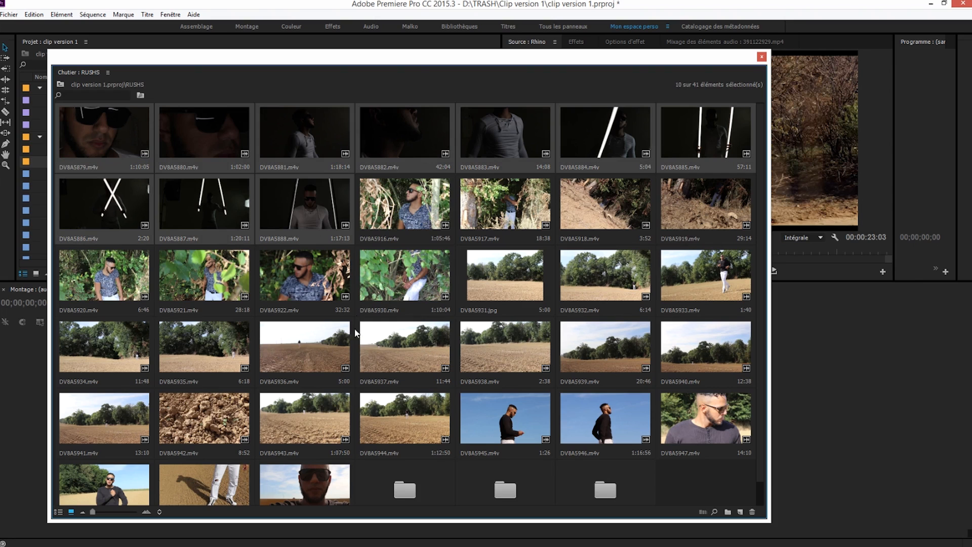
{"action": "scroll", "coordinate": [742, 490], "scroll_direction": "down", "scroll_amount": 1}
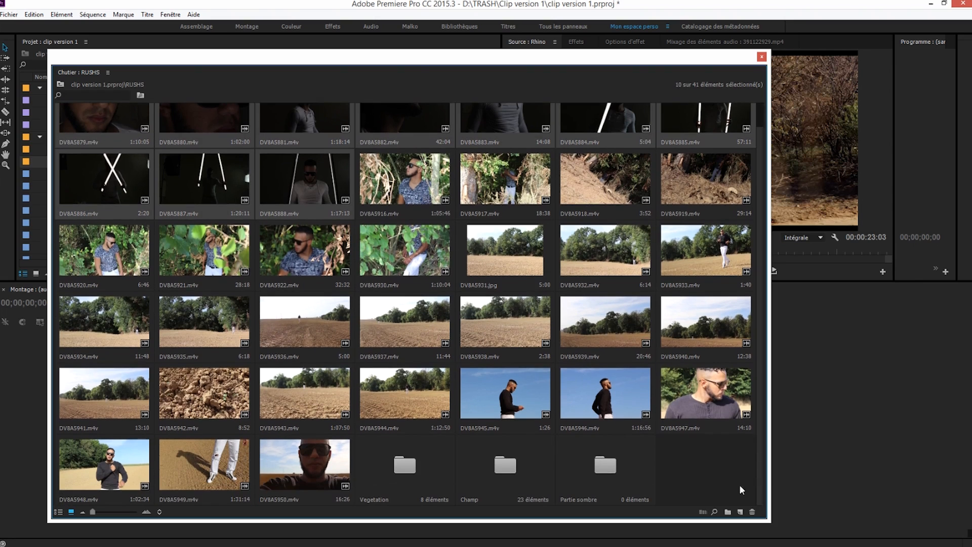
{"action": "left_click_drag", "start_coordinate": [304, 185], "coordinate": [610, 472]}
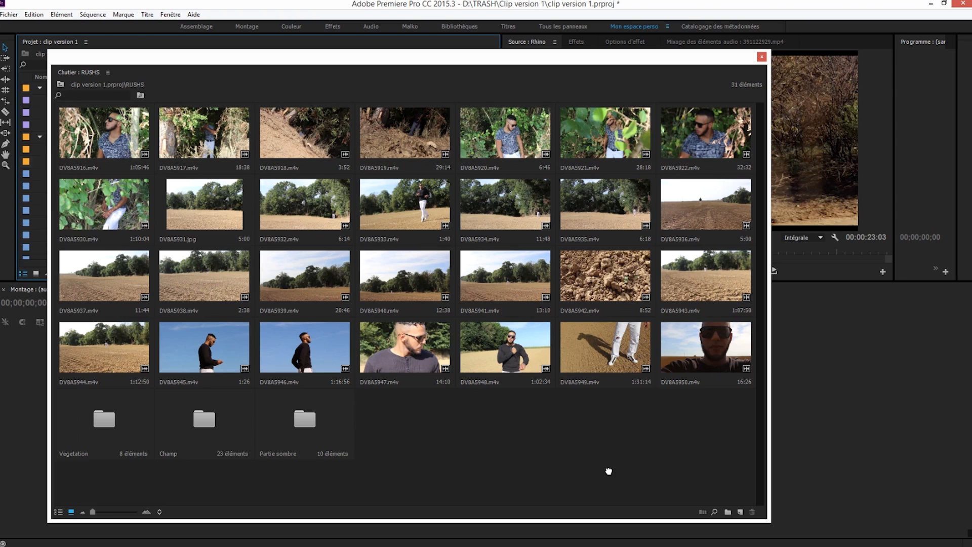
Widen the RUSHS bin window and check the contents of the Champ and Partie sombre bins
{"action": "left_click", "coordinate": [758, 419]}
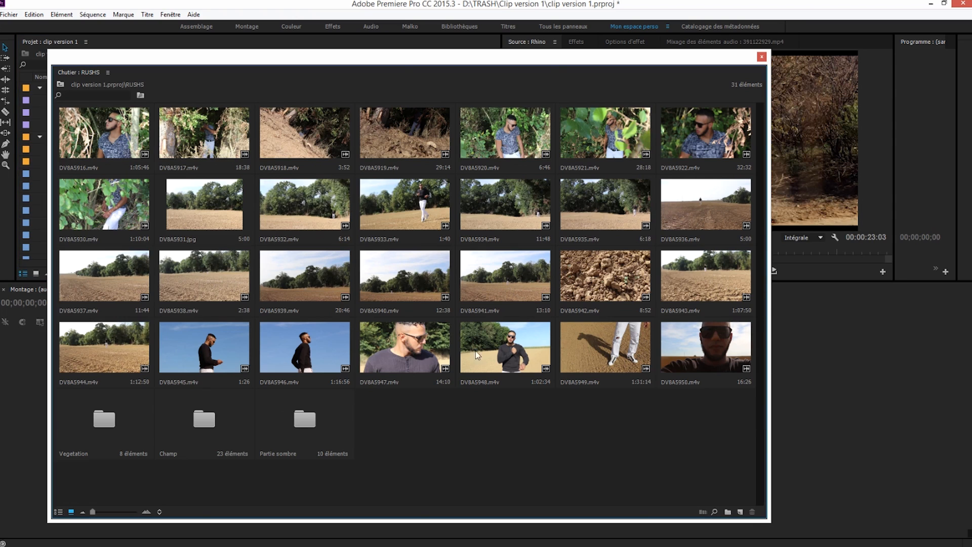
{"action": "left_click_drag", "start_coordinate": [769, 521], "coordinate": [808, 507]}
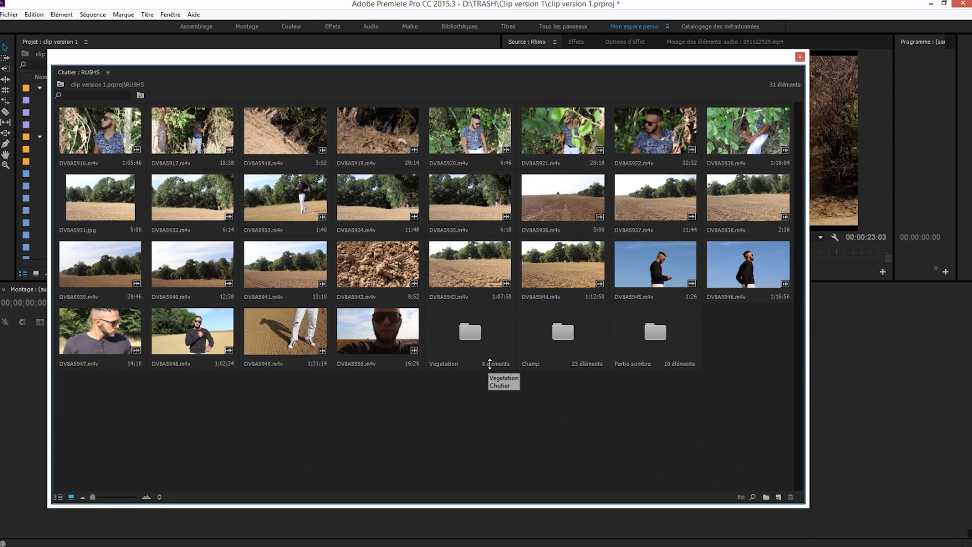
{"action": "double_click", "coordinate": [562, 331]}
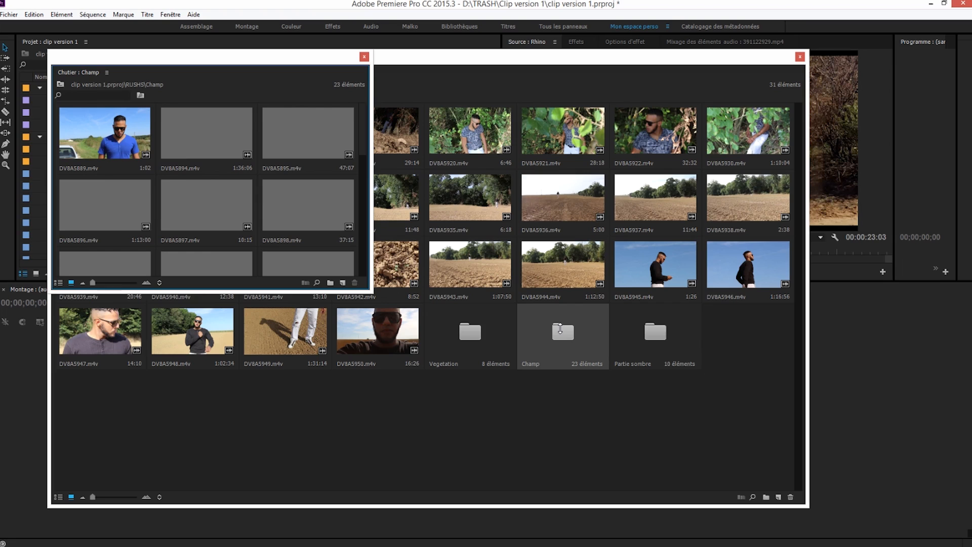
{"action": "left_click_drag", "start_coordinate": [370, 293], "coordinate": [542, 441]}
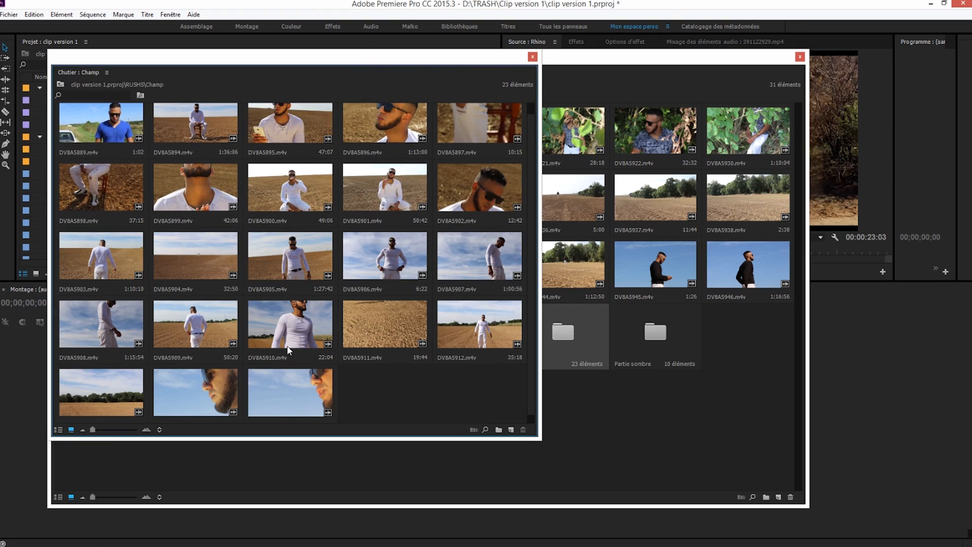
{"action": "left_click", "coordinate": [532, 56]}
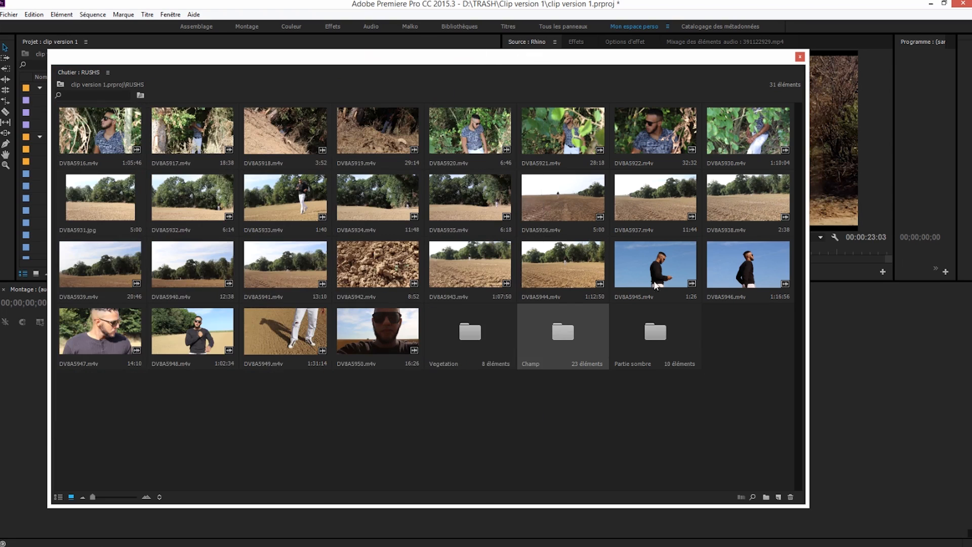
{"action": "double_click", "coordinate": [653, 338]}
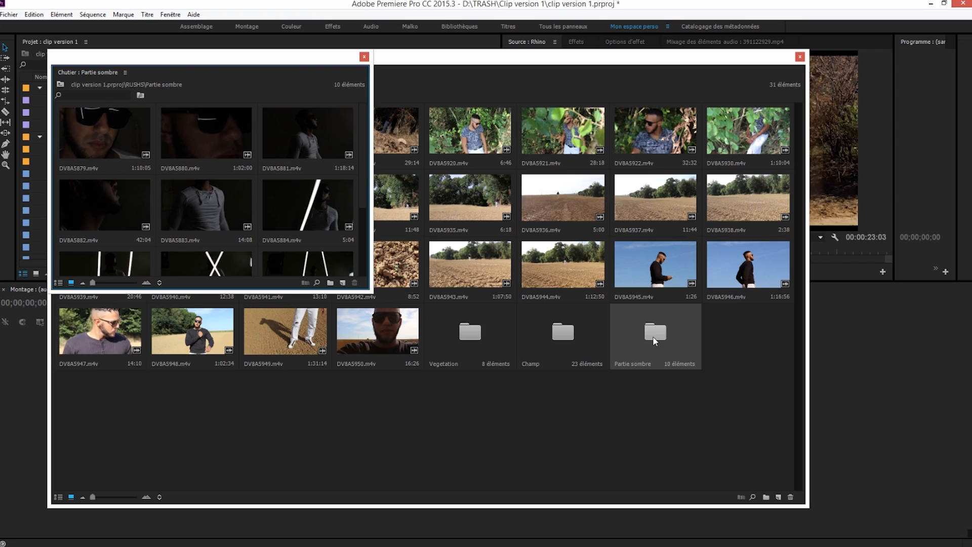
{"action": "left_click", "coordinate": [364, 56]}
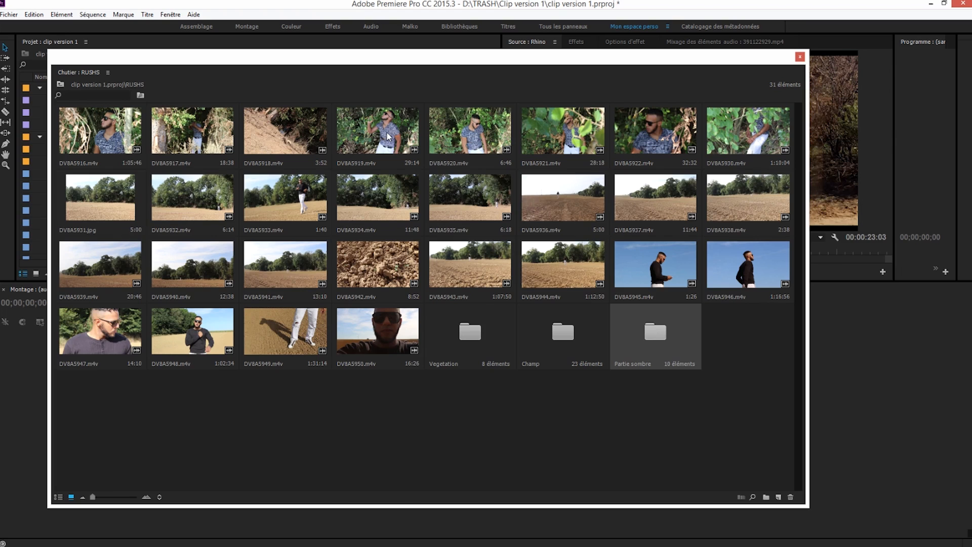
Move the remaining vegetation clips DV8A5916 to DV8A5930 from the RUSHS bin into the Vegetation bin
{"action": "left_click", "coordinate": [58, 497]}
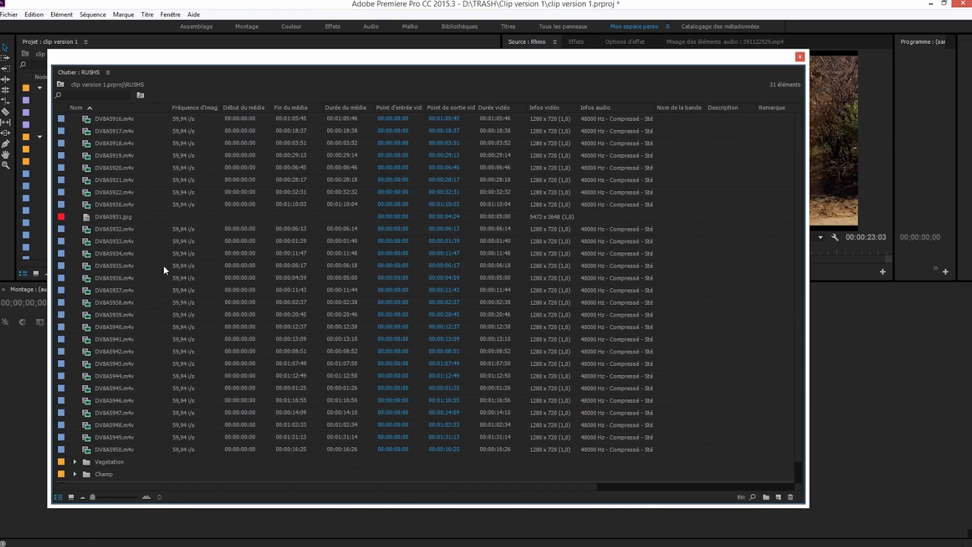
{"action": "left_click", "coordinate": [72, 497]}
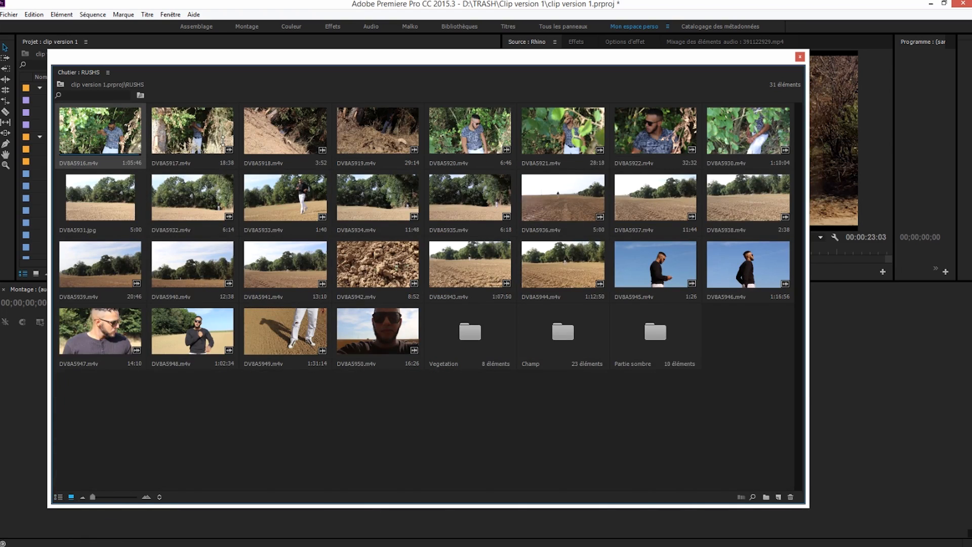
{"action": "left_click", "coordinate": [754, 132], "text": "shift"}
{"action": "left_click_drag", "start_coordinate": [689, 139], "coordinate": [467, 334]}
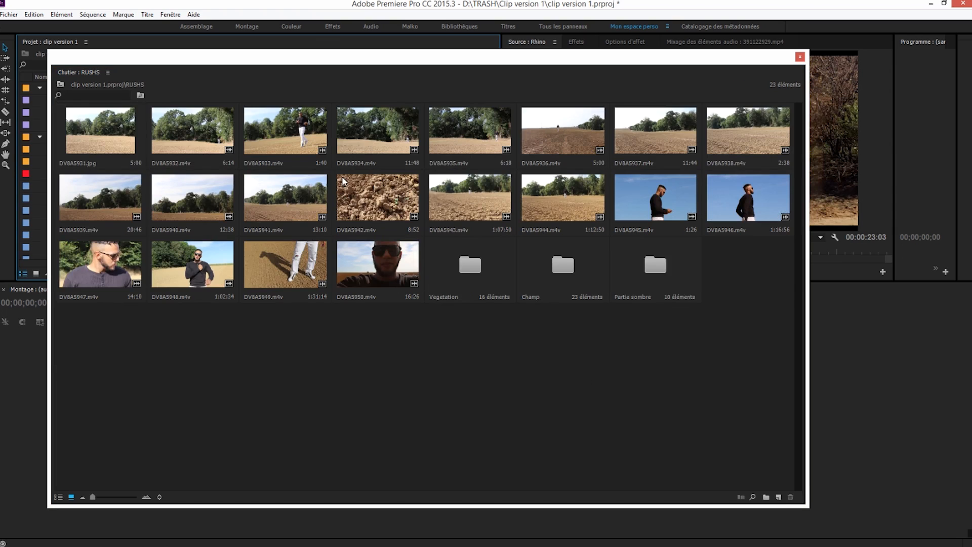
Create a bin named Champ et foret inside RUSHS and move clips DV8A5931 to DV8A5935 into it
{"action": "left_click", "coordinate": [111, 119]}
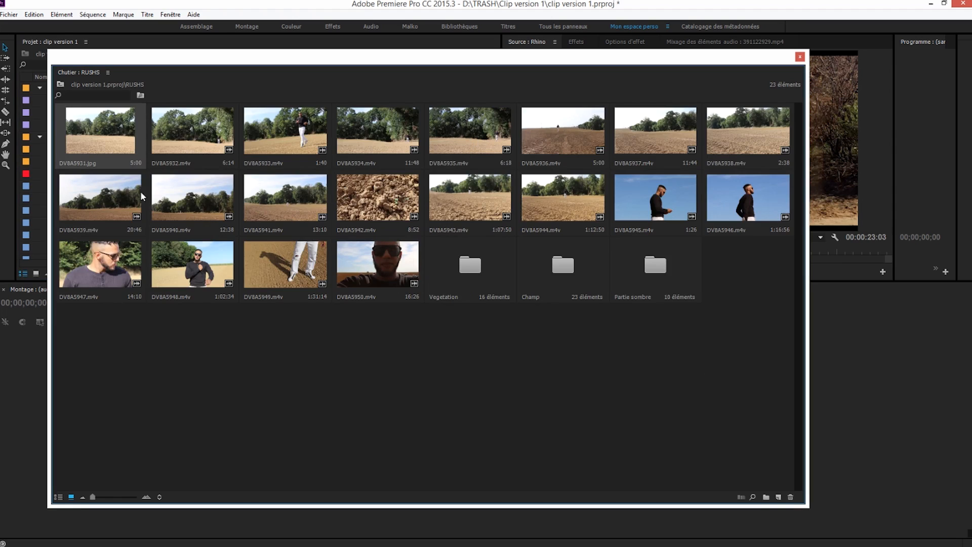
{"action": "left_click", "coordinate": [768, 499]}
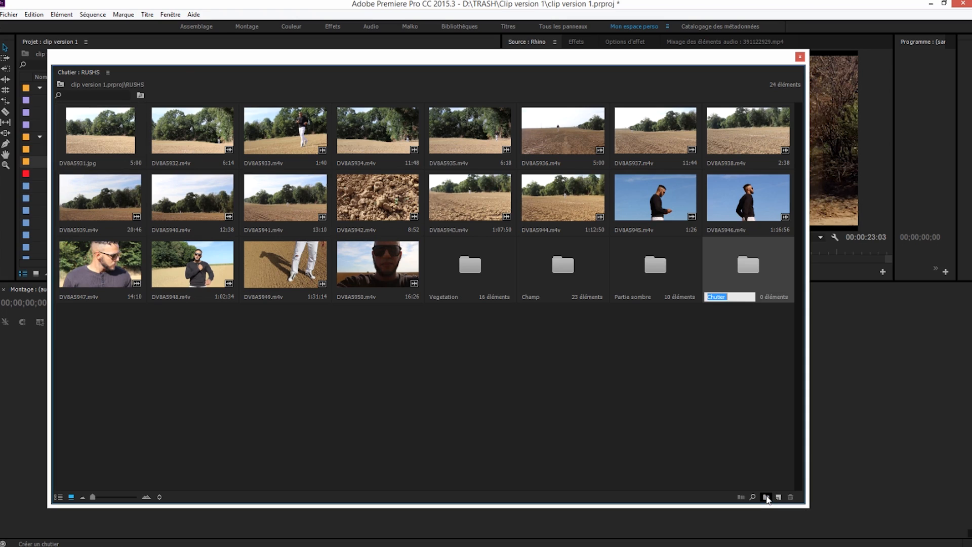
{"action": "type", "text": "Ch"}
{"action": "key", "text": "Tab"}
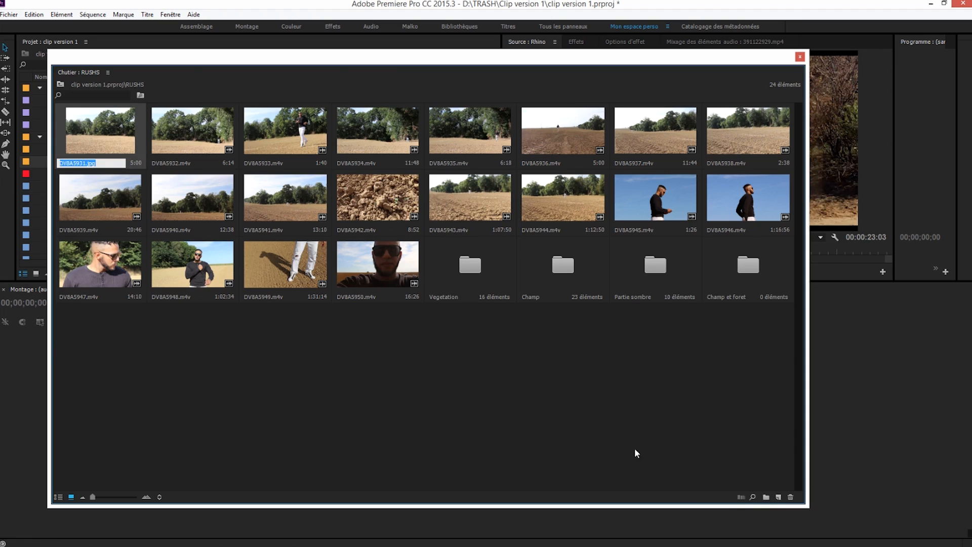
{"action": "left_click", "coordinate": [470, 141], "text": "shift"}
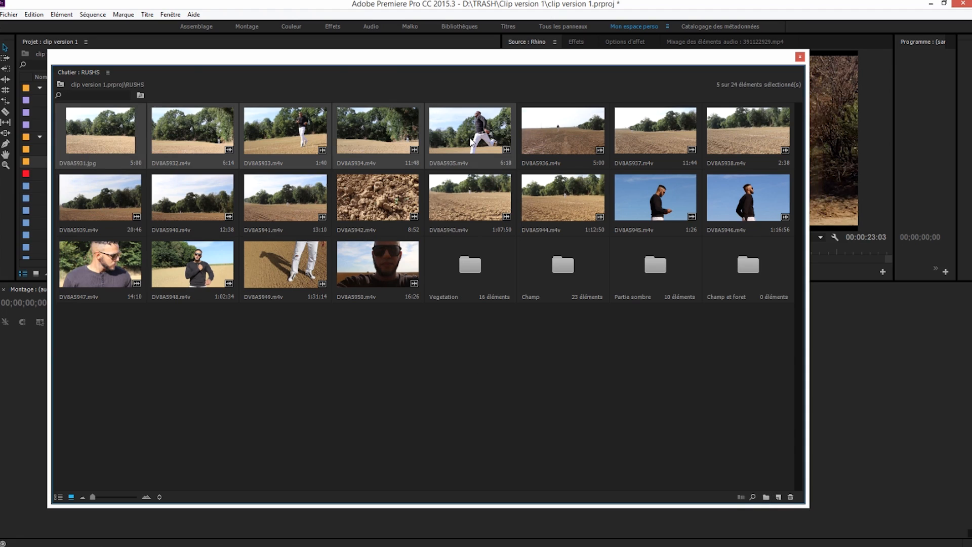
{"action": "left_click_drag", "start_coordinate": [470, 140], "coordinate": [751, 270]}
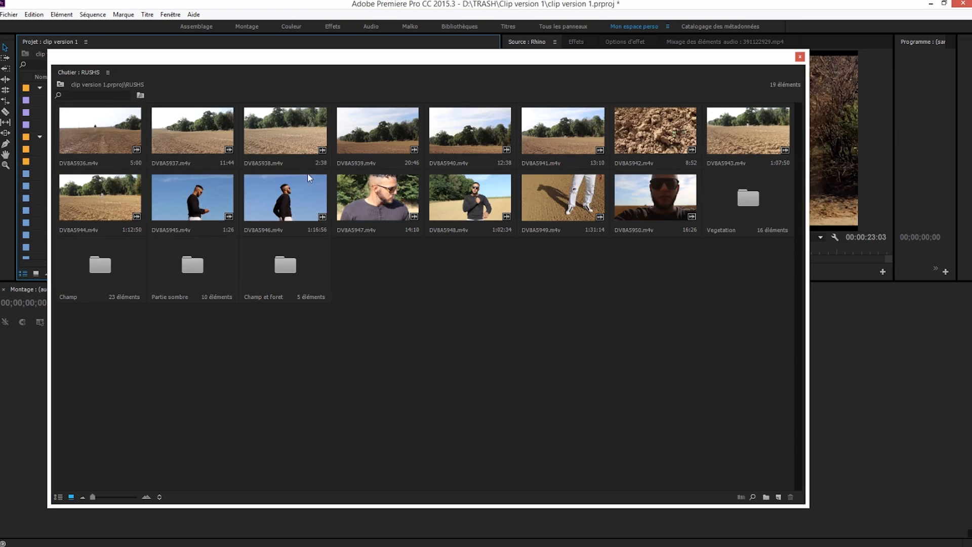
Move the field clips DV8A5936 to DV8A5944 from the RUSHS bin into the Champ bin
{"action": "left_click", "coordinate": [113, 150]}
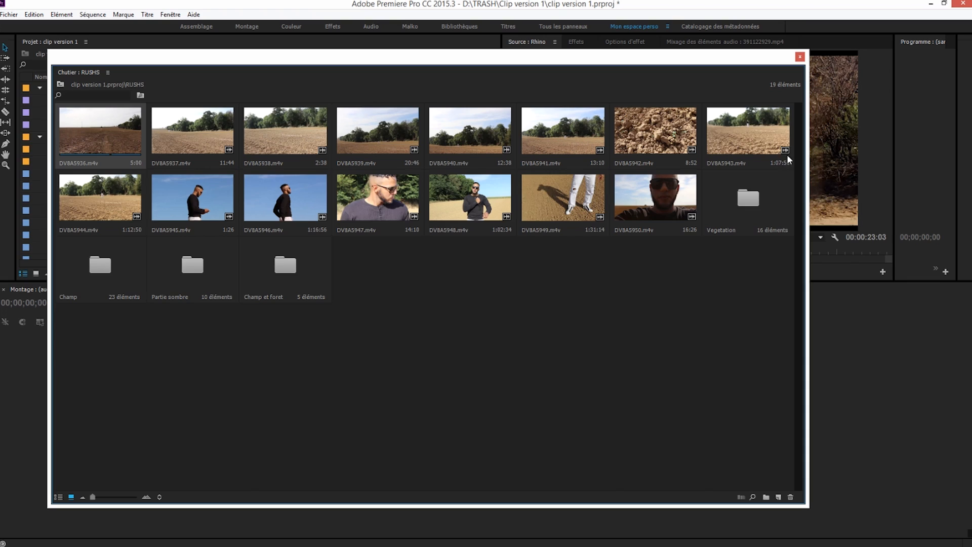
{"action": "left_click", "coordinate": [113, 193], "text": "shift"}
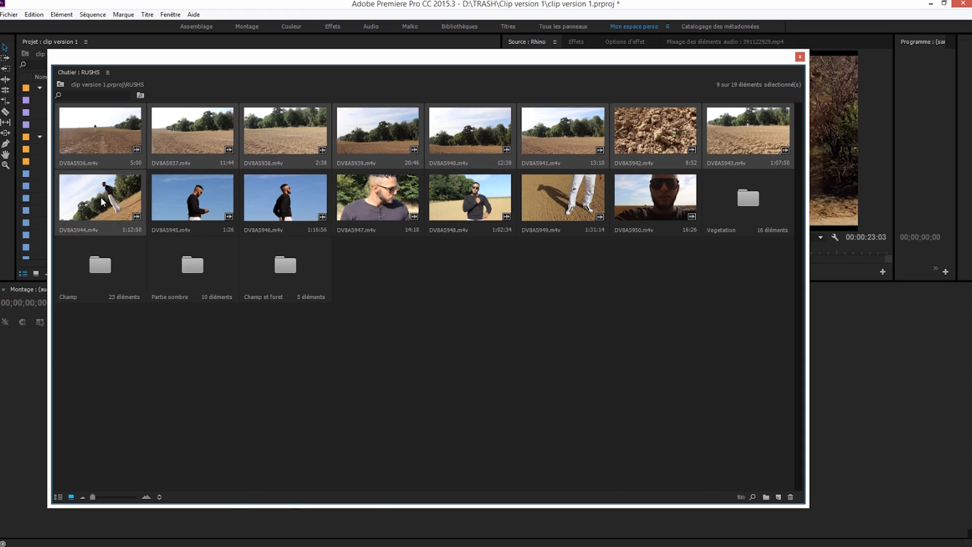
{"action": "left_click_drag", "start_coordinate": [99, 199], "coordinate": [106, 263]}
Move the remaining clips DV8A5945 to DV8A5950 into the Champ bin and close the RUSHS bin window
{"action": "left_click", "coordinate": [97, 125]}
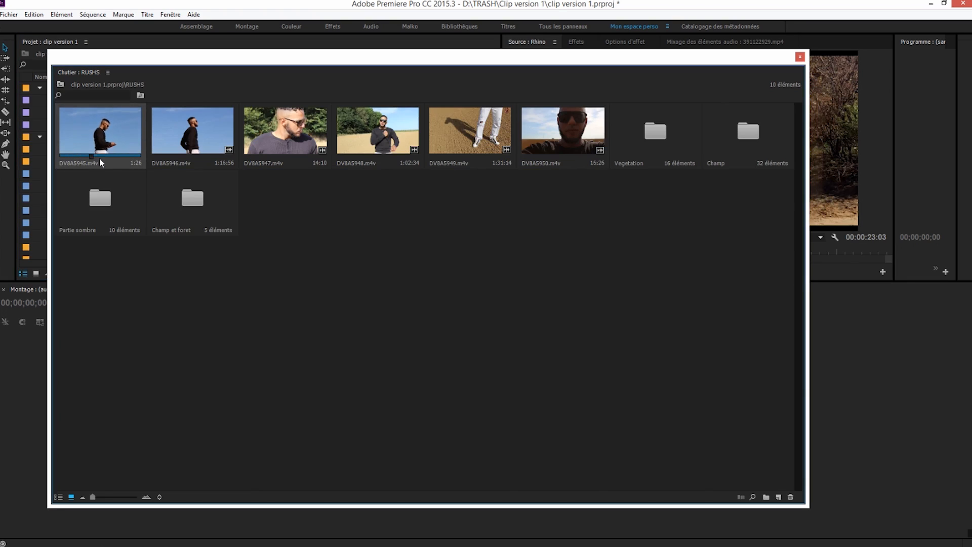
{"action": "left_click", "coordinate": [188, 136]}
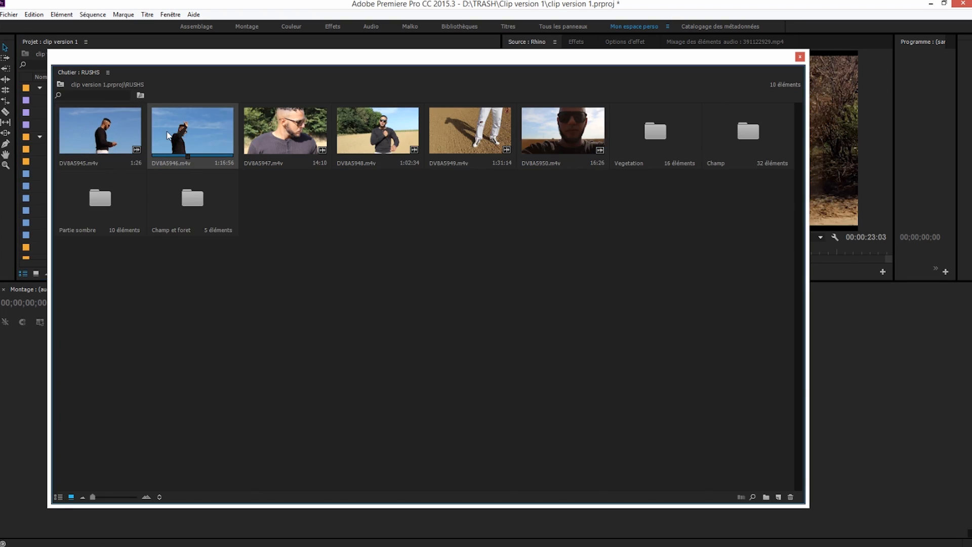
{"action": "left_click", "coordinate": [307, 134]}
{"action": "left_click", "coordinate": [554, 147]}
{"action": "left_click", "coordinate": [83, 144], "text": "shift"}
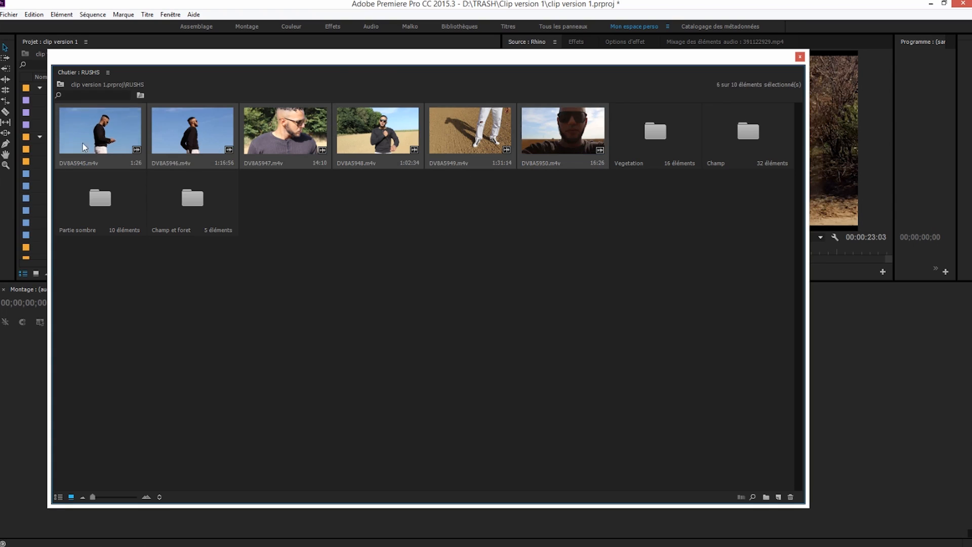
{"action": "left_click_drag", "start_coordinate": [101, 128], "coordinate": [747, 135]}
{"action": "left_click", "coordinate": [402, 276]}
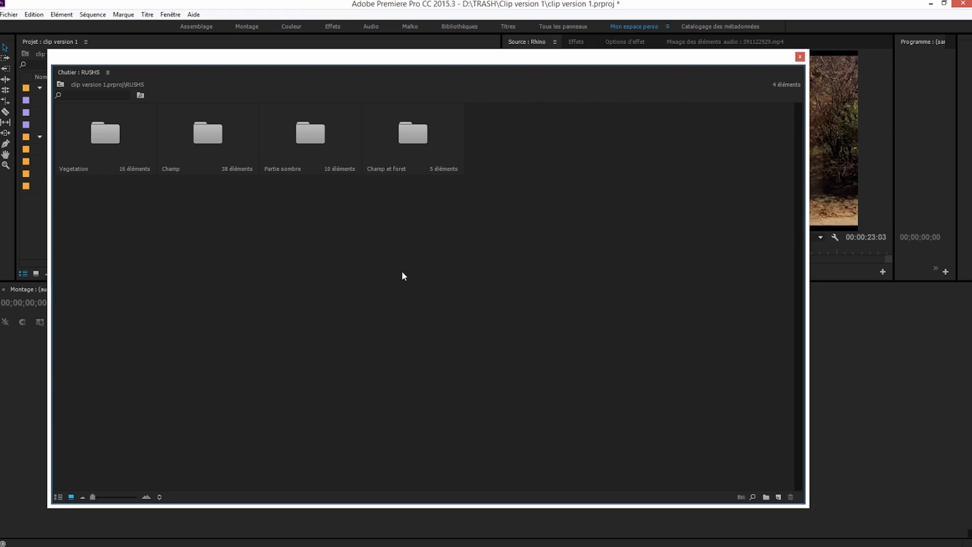
{"action": "left_click", "coordinate": [800, 57]}
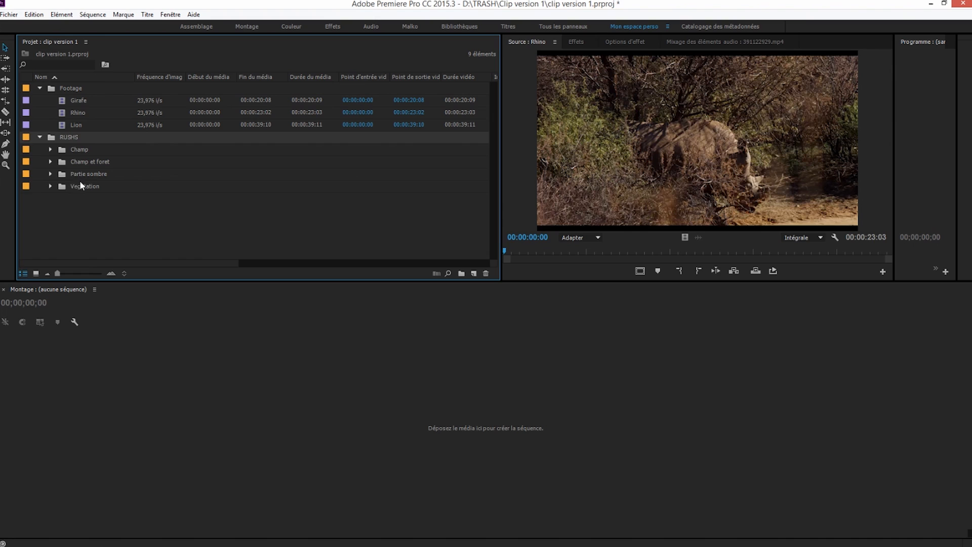
Expand the Partie sombre bin in the project list and check its clips in a separate bin window
{"action": "left_click", "coordinate": [51, 174]}
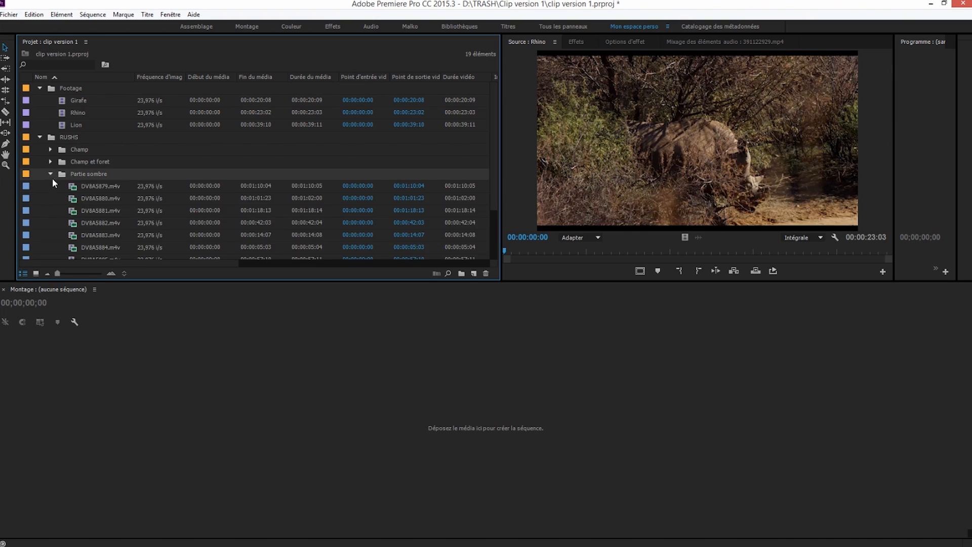
{"action": "scroll", "coordinate": [90, 229], "scroll_direction": "down", "scroll_amount": 3}
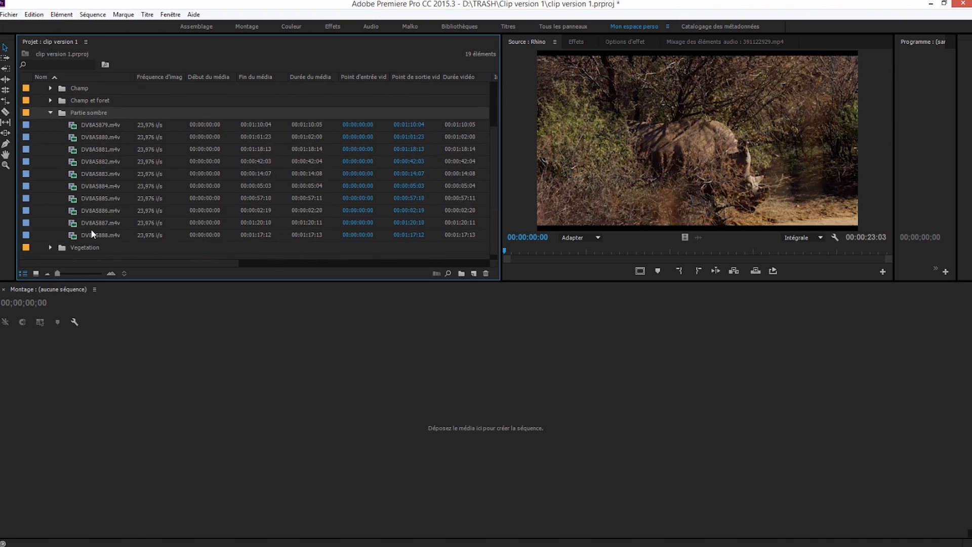
{"action": "scroll", "coordinate": [90, 229], "scroll_direction": "up", "scroll_amount": 1}
{"action": "double_click", "coordinate": [62, 136]}
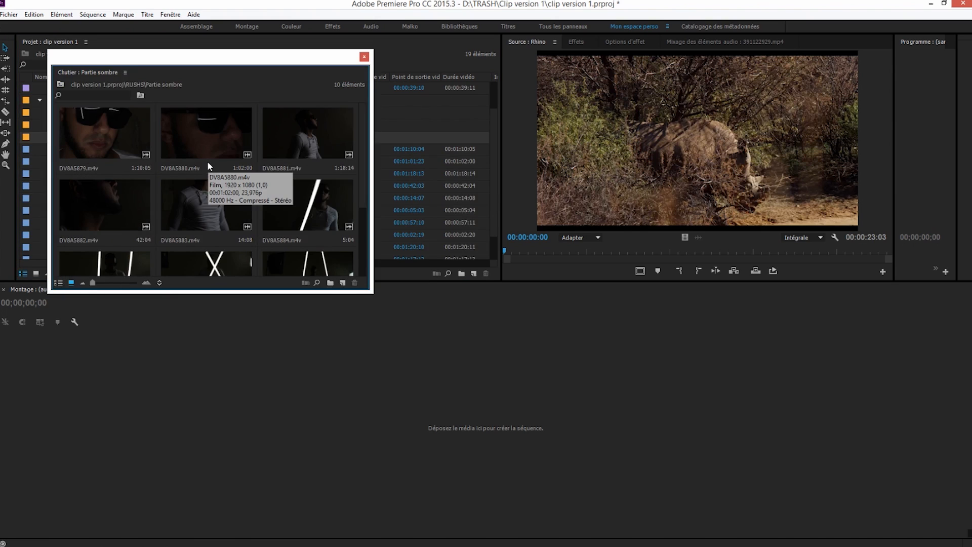
{"action": "left_click", "coordinate": [365, 57]}
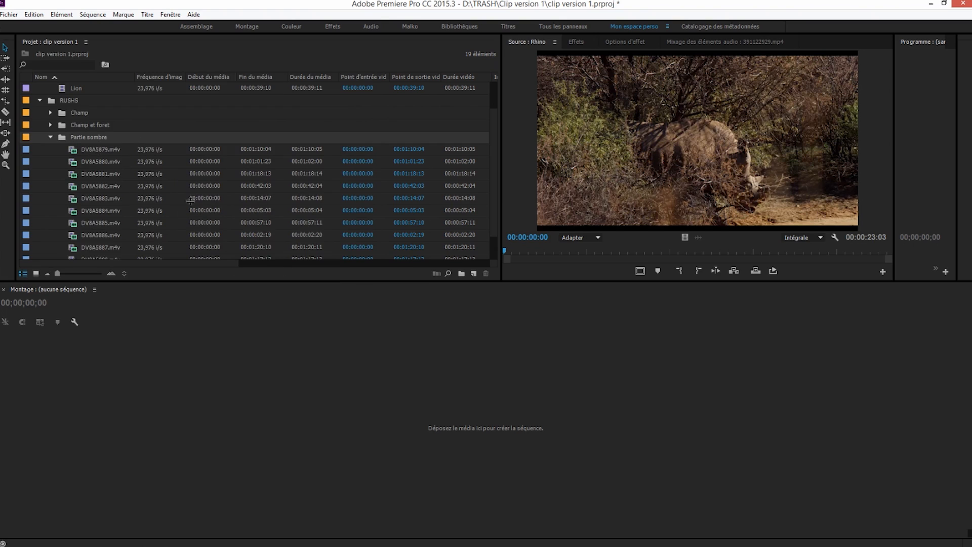
Display the project contents as icons, and return to the list view
{"action": "left_click", "coordinate": [22, 274]}
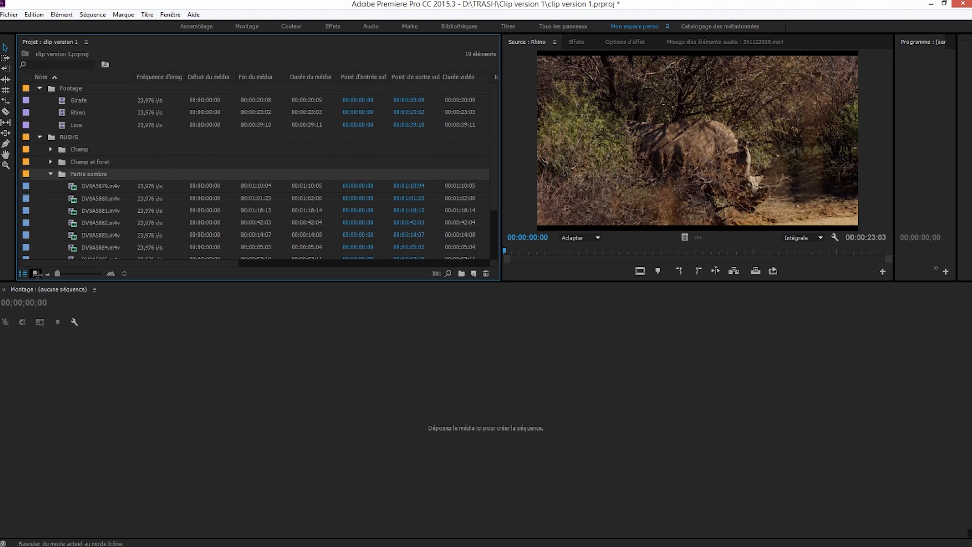
{"action": "left_click", "coordinate": [35, 273]}
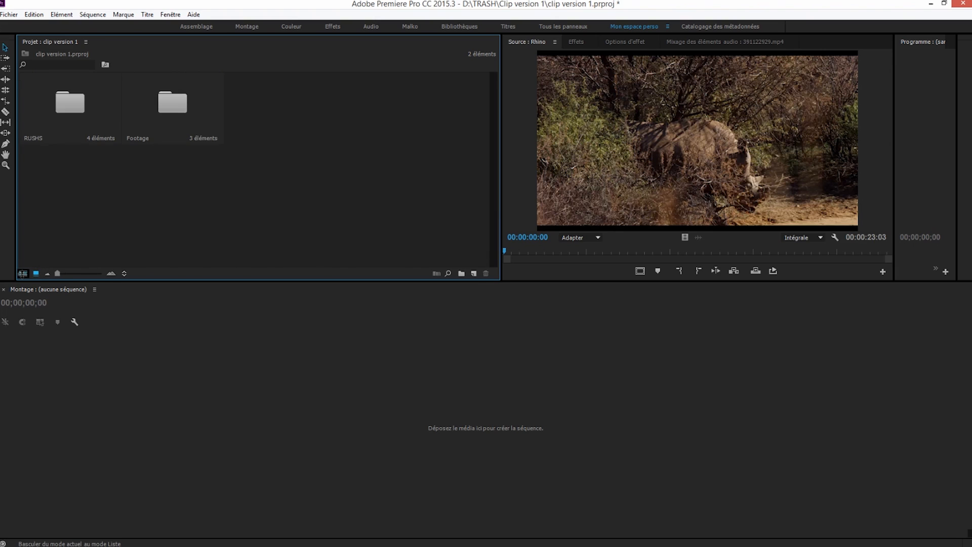
{"action": "left_click", "coordinate": [23, 273]}
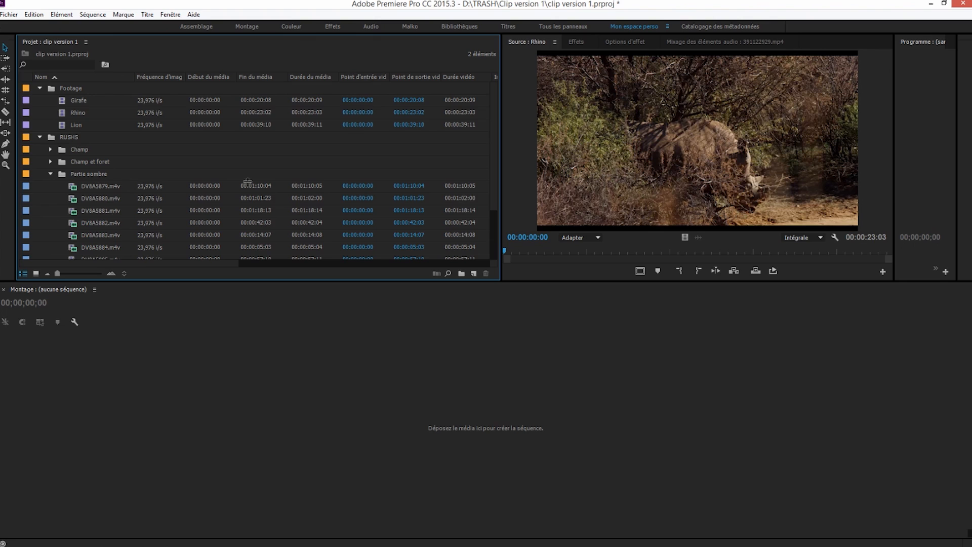
Sort the project list by Durée du média in ascending order and select the shortest and longest Partie sombre clips in turn
{"action": "scroll", "coordinate": [493, 233], "scroll_direction": "down", "scroll_amount": 3}
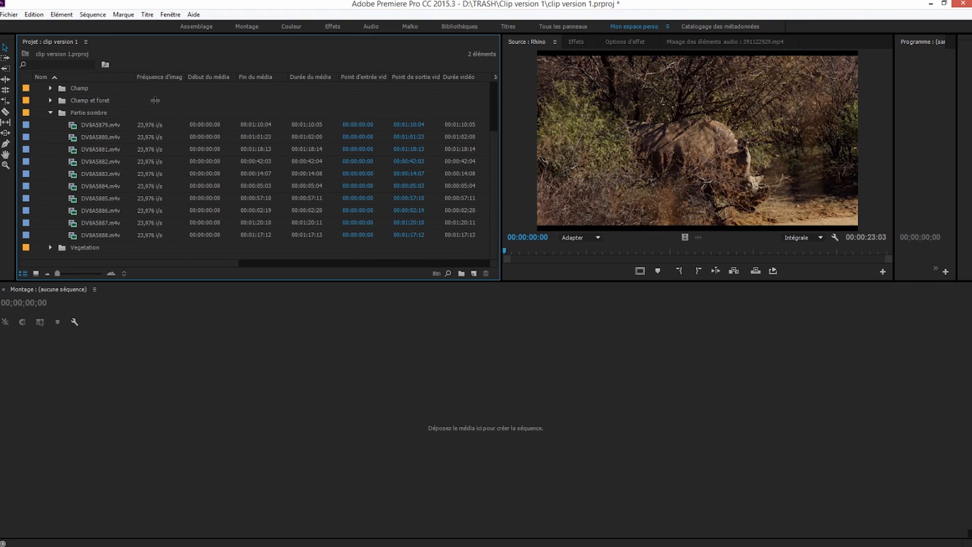
{"action": "mouse_move", "coordinate": [145, 173]}
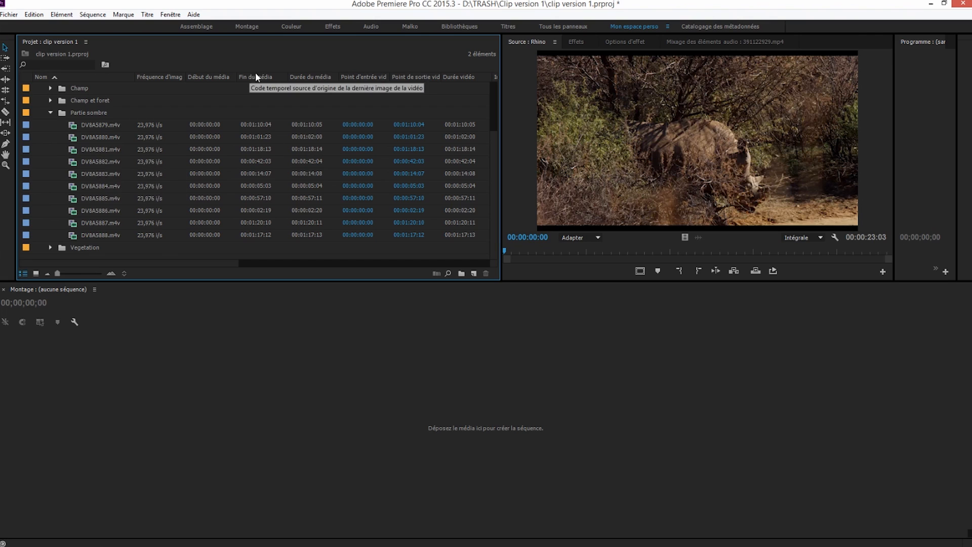
{"action": "left_click", "coordinate": [307, 77]}
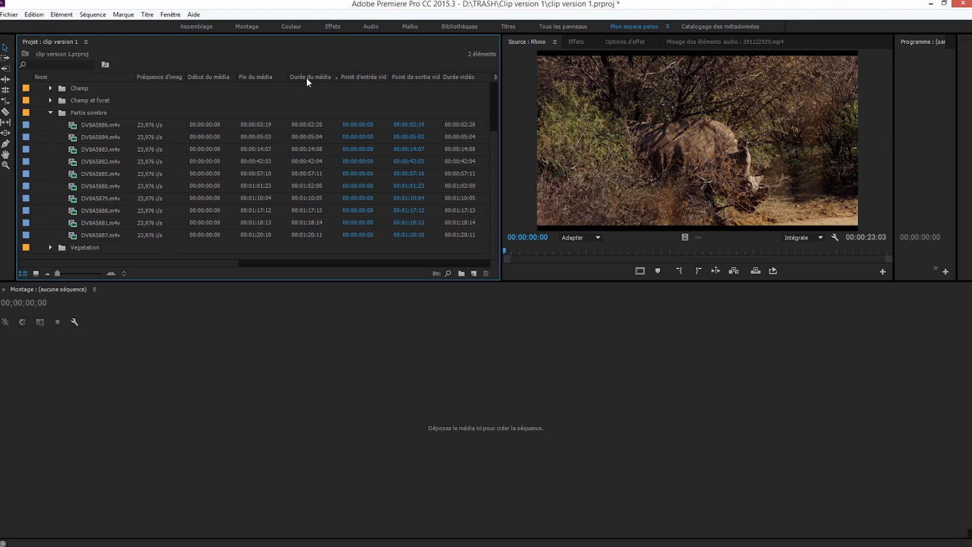
{"action": "left_click", "coordinate": [314, 123]}
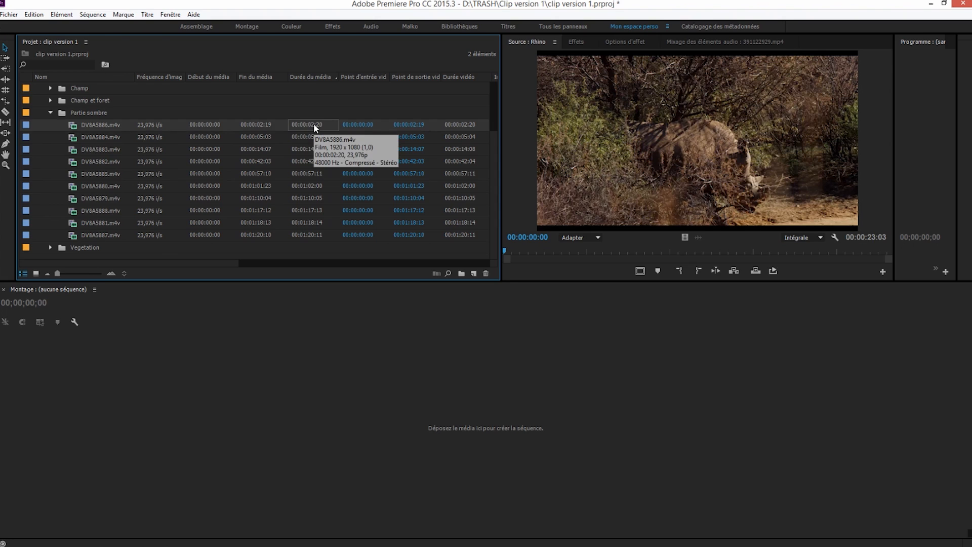
{"action": "left_click", "coordinate": [315, 235]}
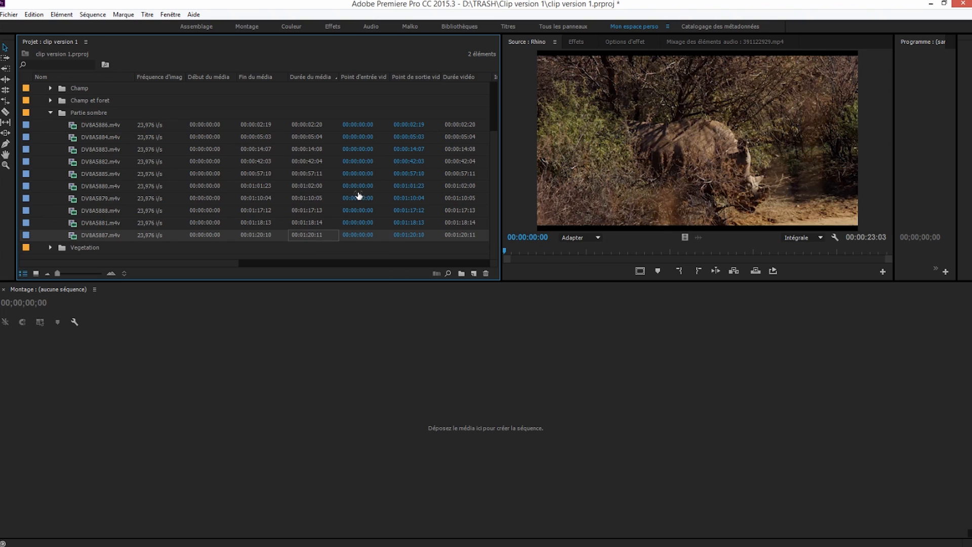
Examine the further metadata columns of the Partie sombre clips, from Infos vidéo to Masquer, including the editable Nom de la bande, Description and Remarque fields
{"action": "left_click_drag", "start_coordinate": [199, 273], "coordinate": [348, 259]}
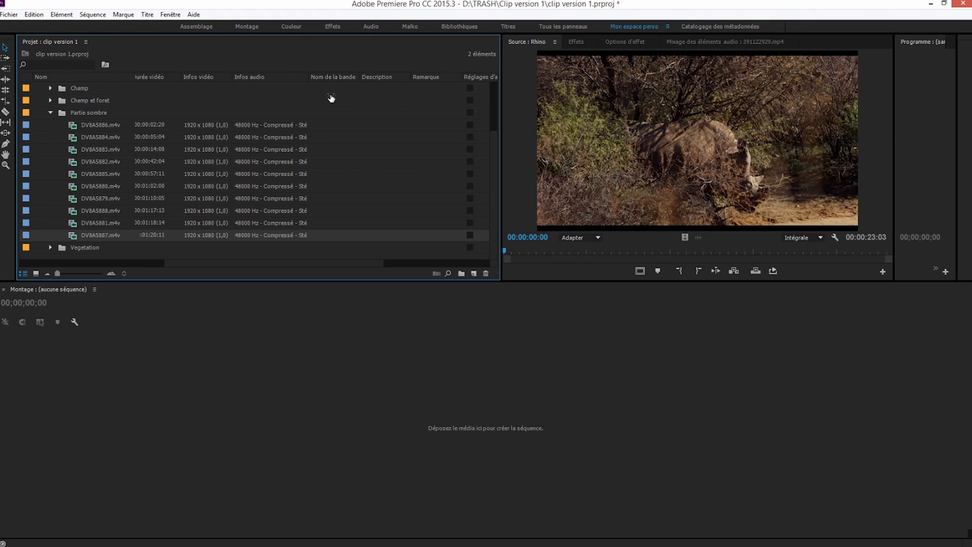
{"action": "left_click", "coordinate": [329, 125]}
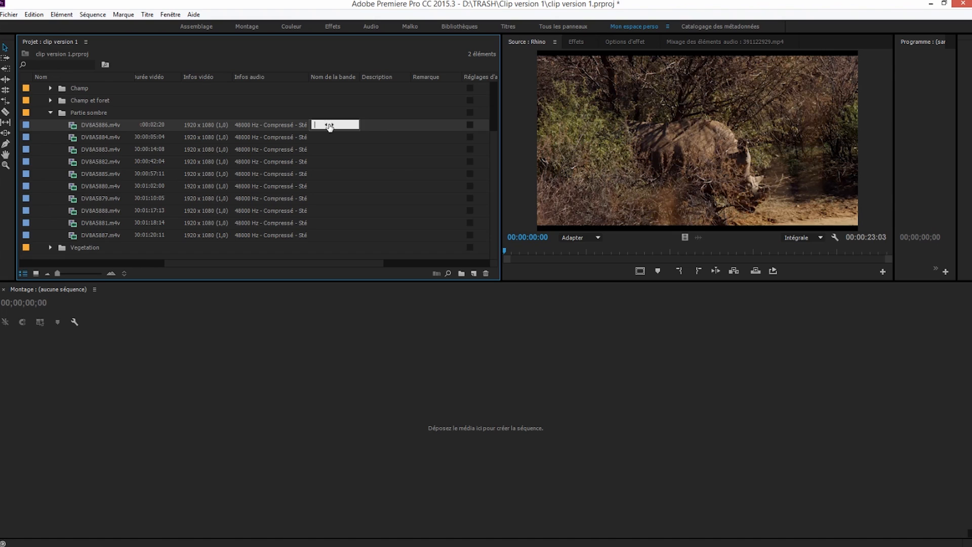
{"action": "left_click", "coordinate": [383, 123]}
{"action": "left_click", "coordinate": [430, 121]}
{"action": "left_click_drag", "start_coordinate": [363, 263], "coordinate": [470, 266]}
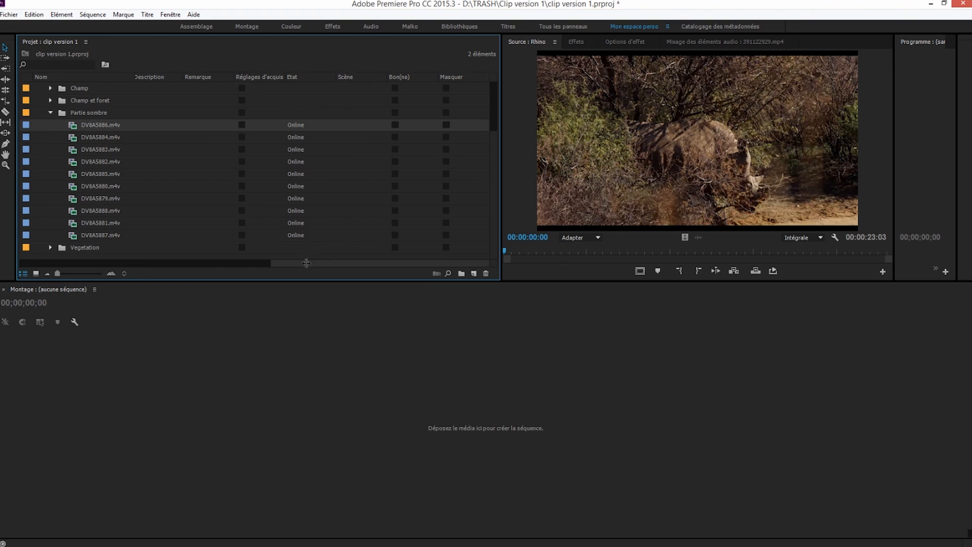
{"action": "left_click_drag", "start_coordinate": [294, 260], "coordinate": [340, 260]}
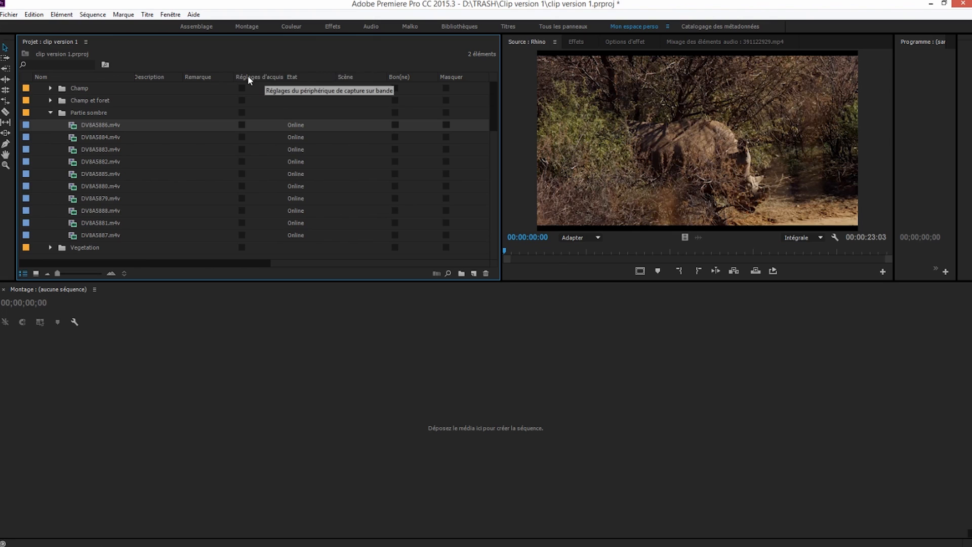
Search the metadata display settings for "codec" and add the Premiere Pro project metadata column Codec vidéo to the project list
{"action": "right_click", "coordinate": [319, 79]}
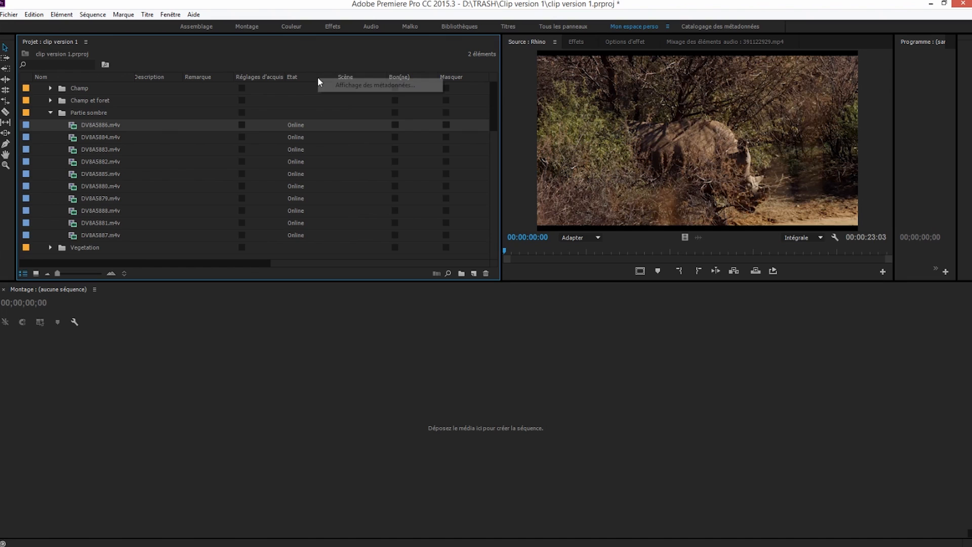
{"action": "left_click", "coordinate": [363, 85]}
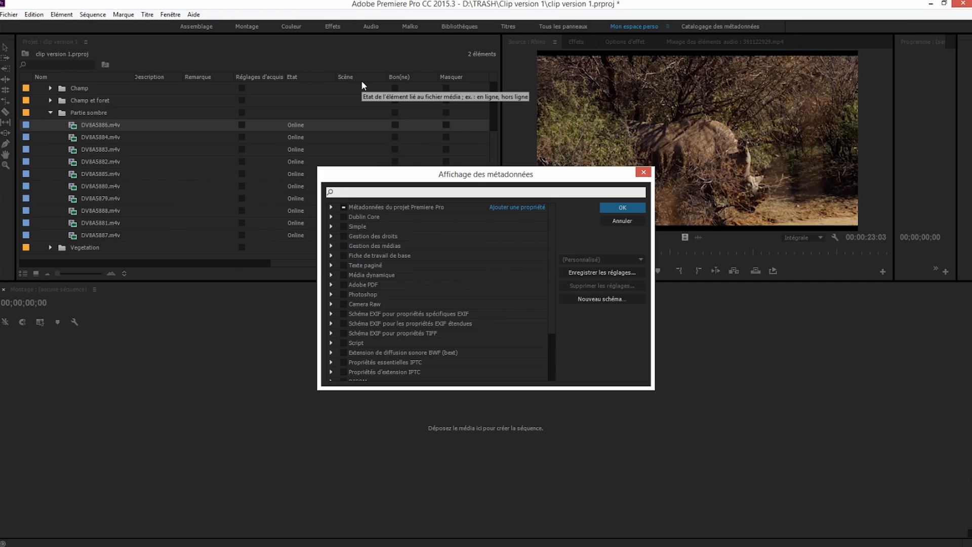
{"action": "left_click", "coordinate": [332, 217]}
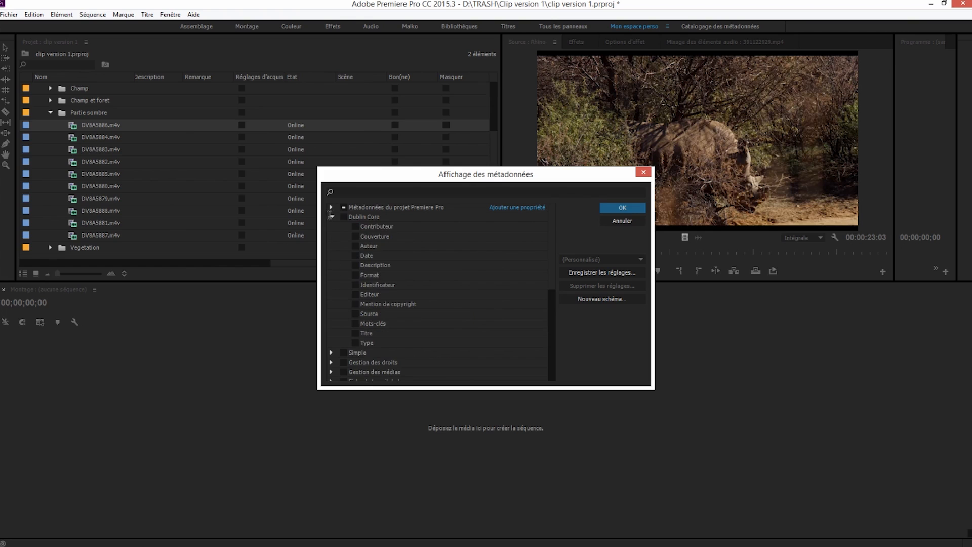
{"action": "left_click", "coordinate": [331, 217]}
{"action": "left_click_drag", "start_coordinate": [403, 177], "coordinate": [410, 97]}
{"action": "left_click", "coordinate": [368, 110]}
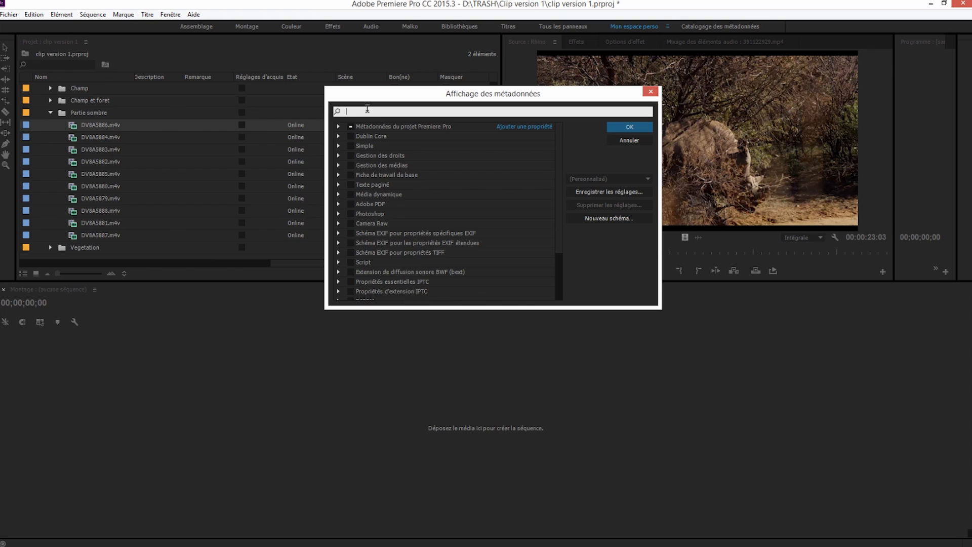
{"action": "type", "text": "code"}
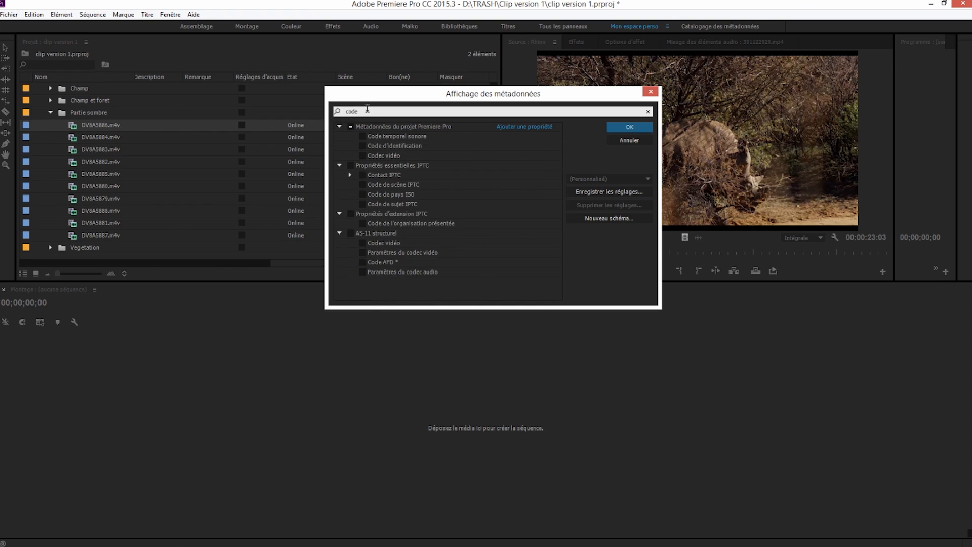
{"action": "type", "text": "c"}
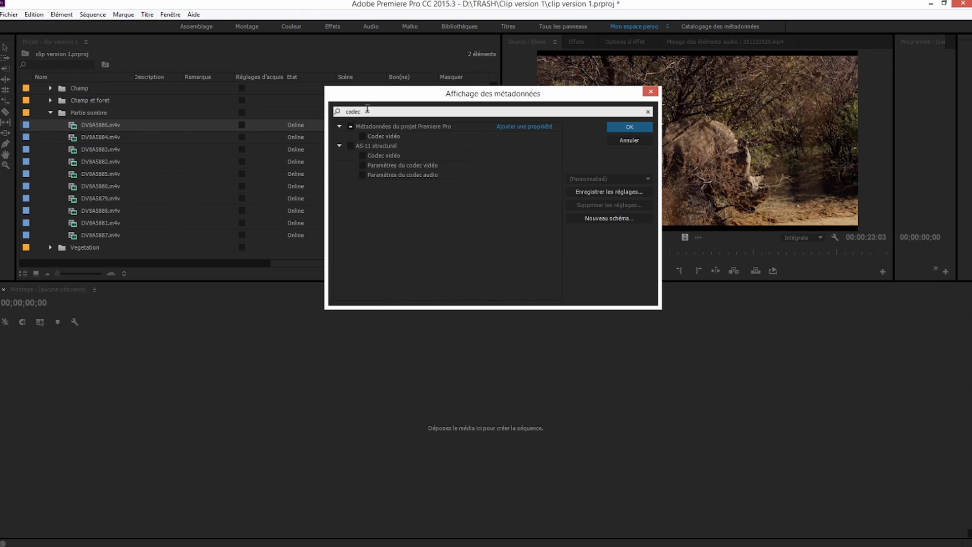
{"action": "left_click", "coordinate": [362, 137]}
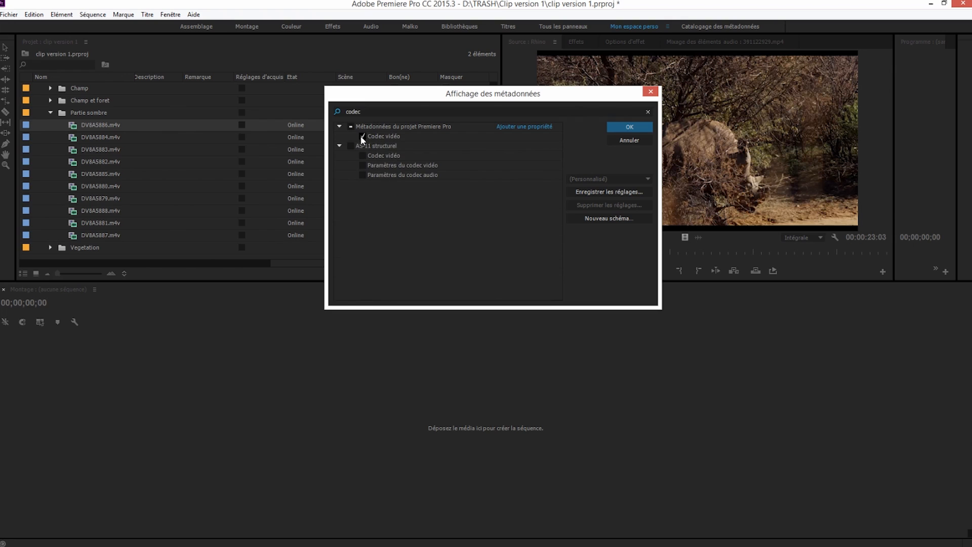
{"action": "left_click", "coordinate": [628, 124]}
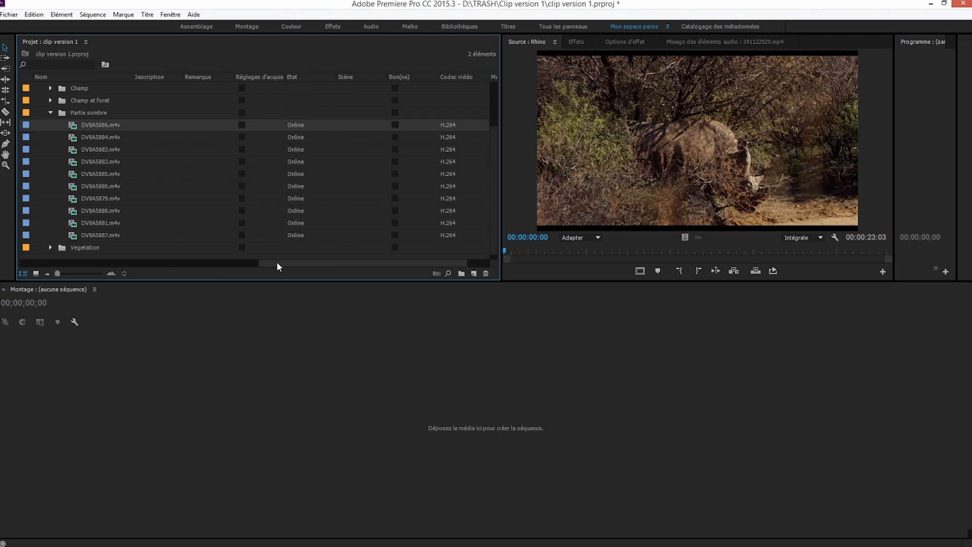
{"action": "left_click_drag", "start_coordinate": [276, 261], "coordinate": [354, 254]}
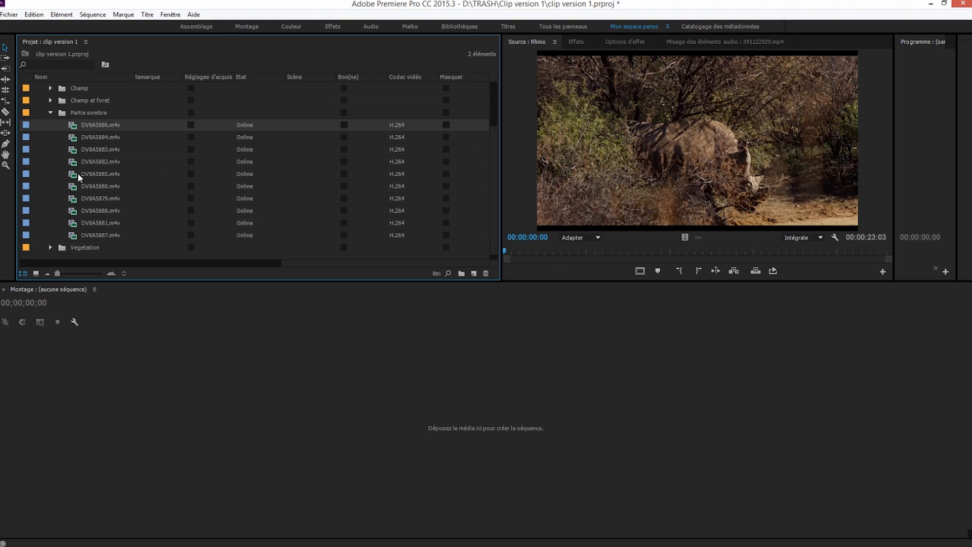
Expand the Champ et foret bin in the project list and look over its clips' metadata columns
{"action": "left_click", "coordinate": [50, 100]}
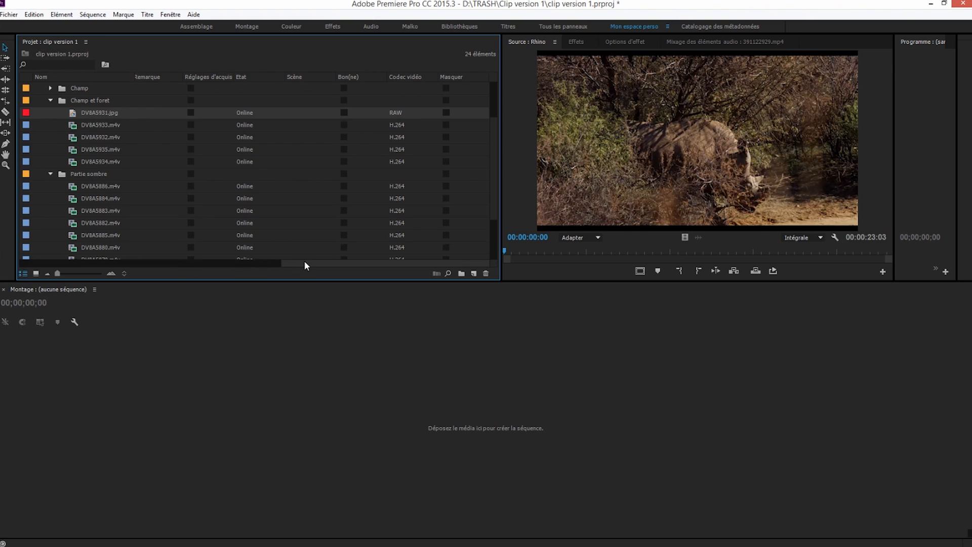
{"action": "left_click_drag", "start_coordinate": [304, 264], "coordinate": [24, 266]}
{"action": "left_click_drag", "start_coordinate": [123, 267], "coordinate": [481, 263]}
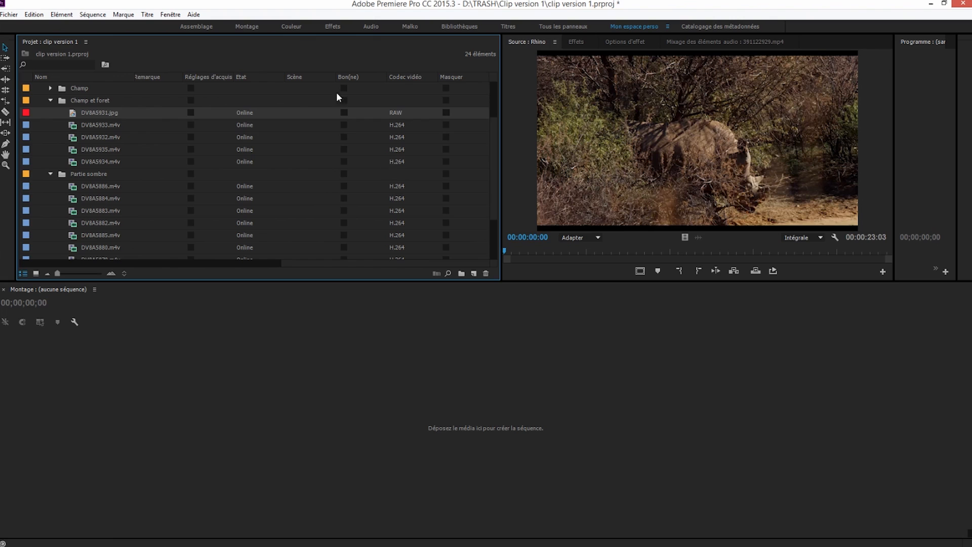
Search the metadata display settings for "type" and add the project metadata column Type de média to the project list
{"action": "right_click", "coordinate": [267, 75]}
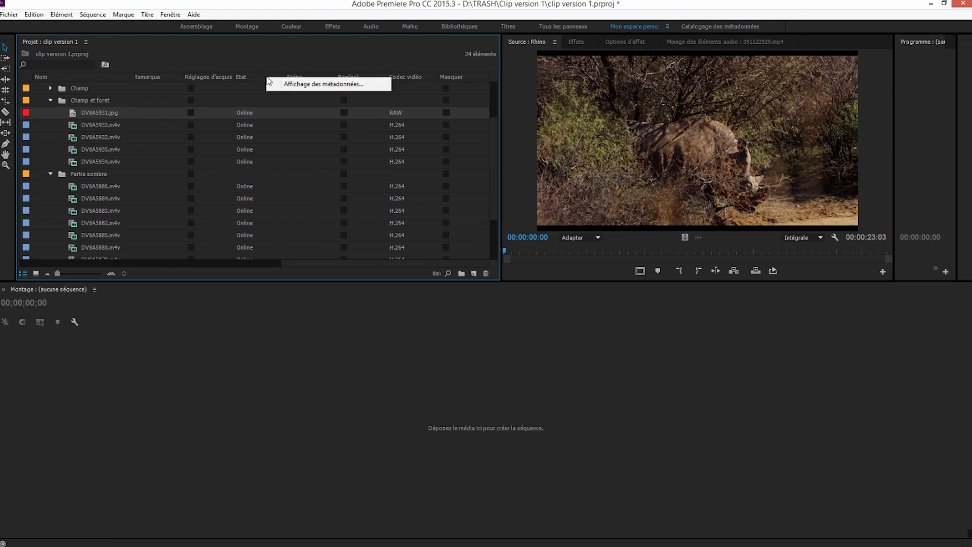
{"action": "left_click", "coordinate": [304, 85]}
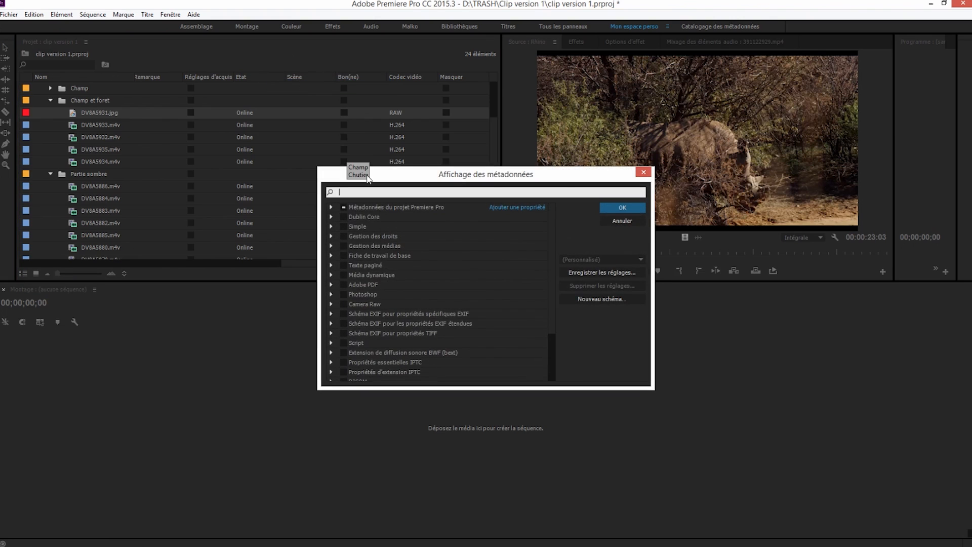
{"action": "type", "text": "type"}
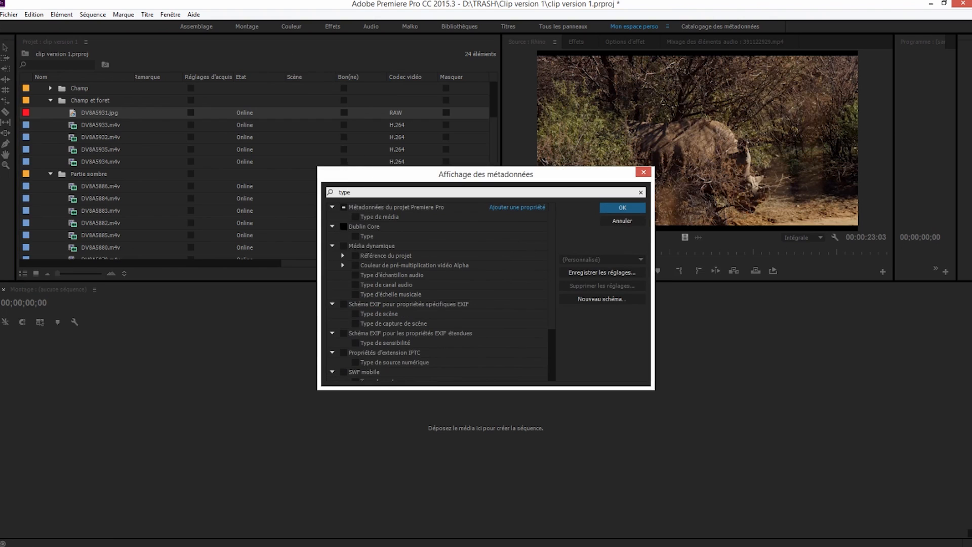
{"action": "left_click", "coordinate": [356, 217]}
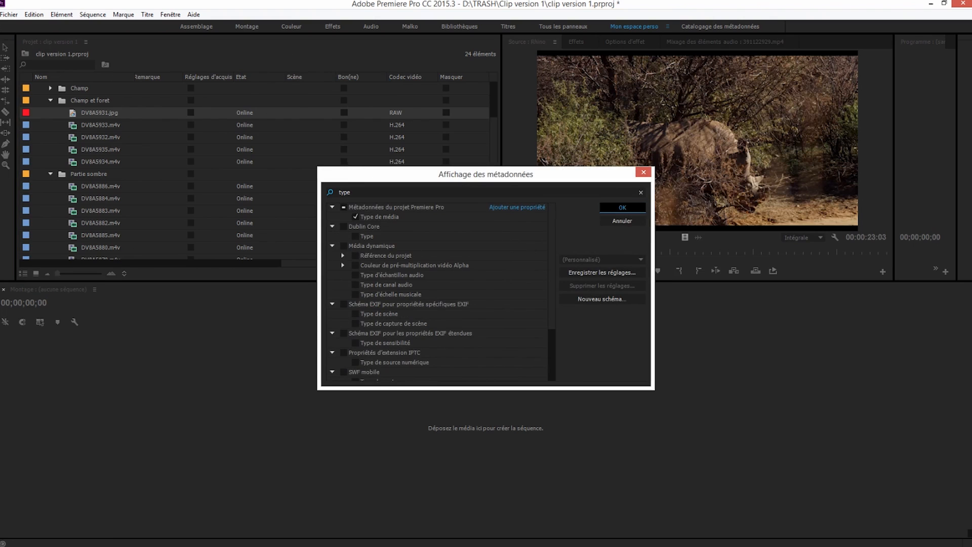
{"action": "key", "text": "Return"}
{"action": "scroll", "coordinate": [258, 172], "scroll_direction": "right", "scroll_amount": 6}
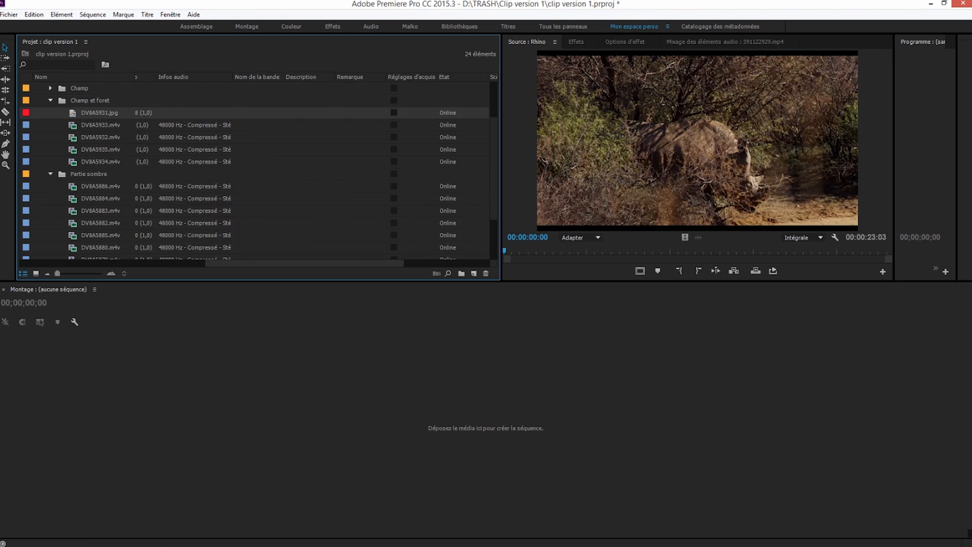
{"action": "scroll", "coordinate": [258, 172], "scroll_direction": "left", "scroll_amount": 4}
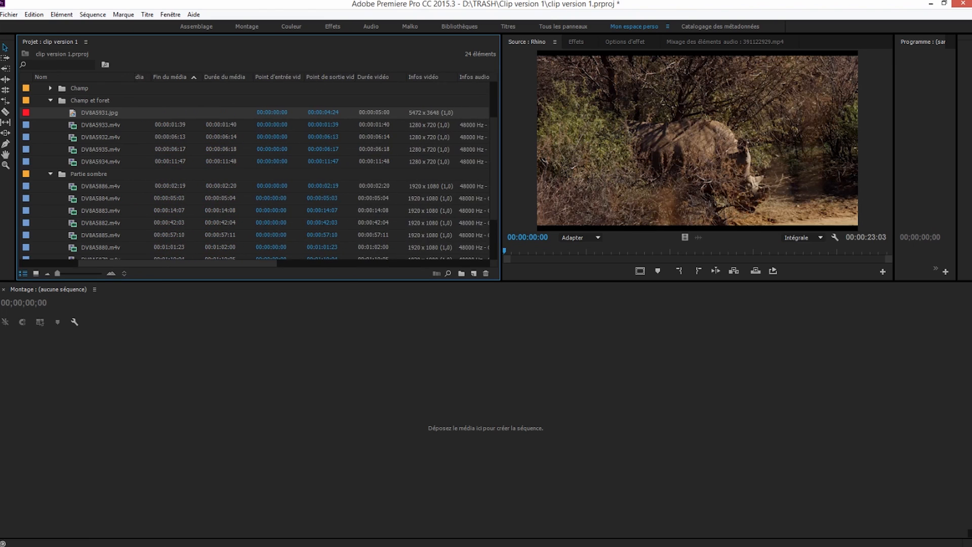
{"action": "scroll", "coordinate": [258, 172], "scroll_direction": "left", "scroll_amount": 2}
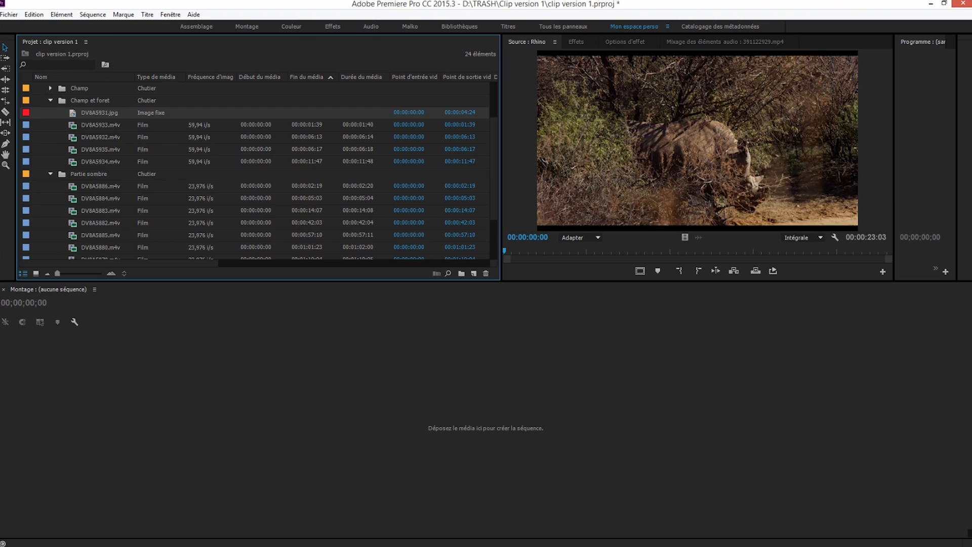
Move the Type de média column so that it sits between Infos vidéo and Infos audio
{"action": "right_click", "coordinate": [158, 78]}
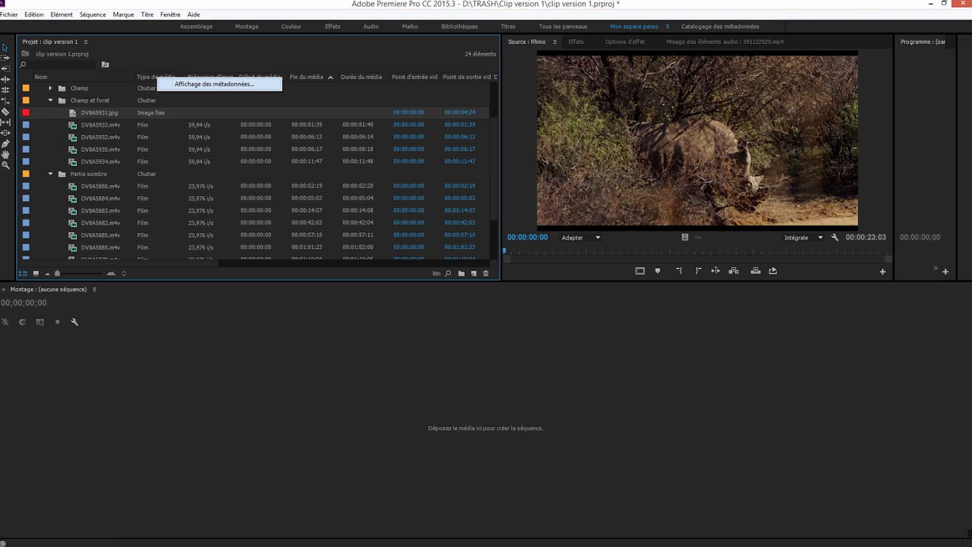
{"action": "left_click", "coordinate": [151, 76]}
{"action": "left_click_drag", "start_coordinate": [154, 77], "coordinate": [433, 80]}
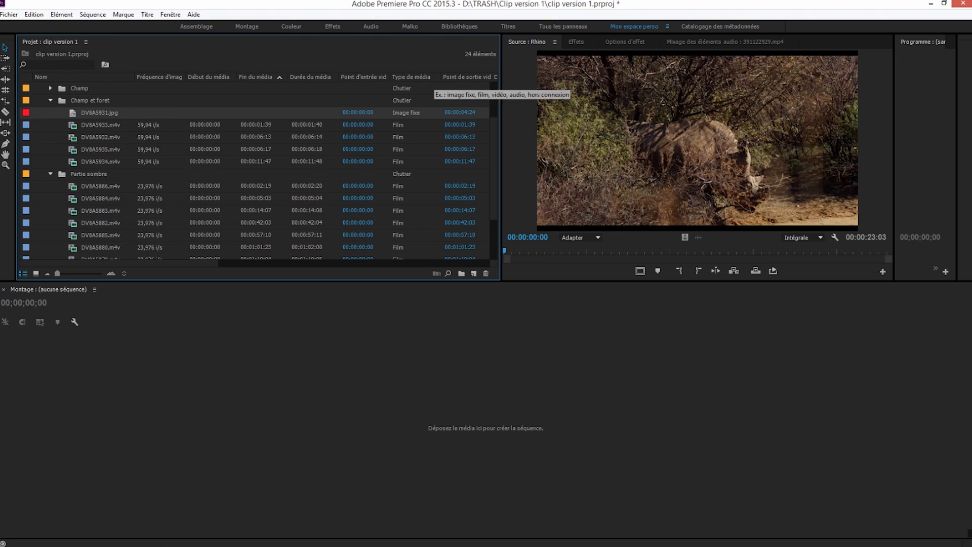
{"action": "left_click_drag", "start_coordinate": [126, 262], "coordinate": [198, 262]}
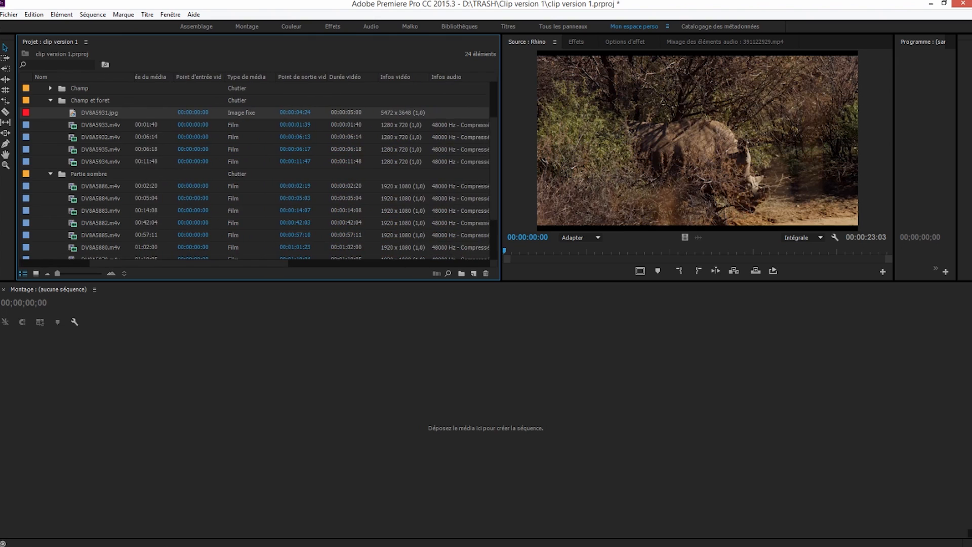
{"action": "left_click_drag", "start_coordinate": [247, 77], "coordinate": [432, 77]}
Sort the project list by Infos vidéo in ascending order and move that column ahead of Point d'entrée vidéo
{"action": "left_click", "coordinate": [344, 77]}
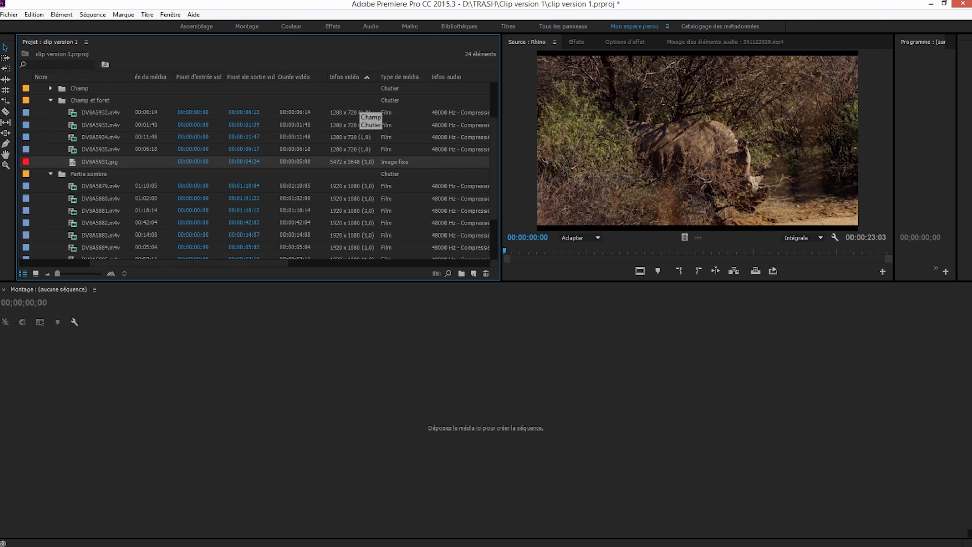
{"action": "left_click_drag", "start_coordinate": [344, 77], "coordinate": [182, 77]}
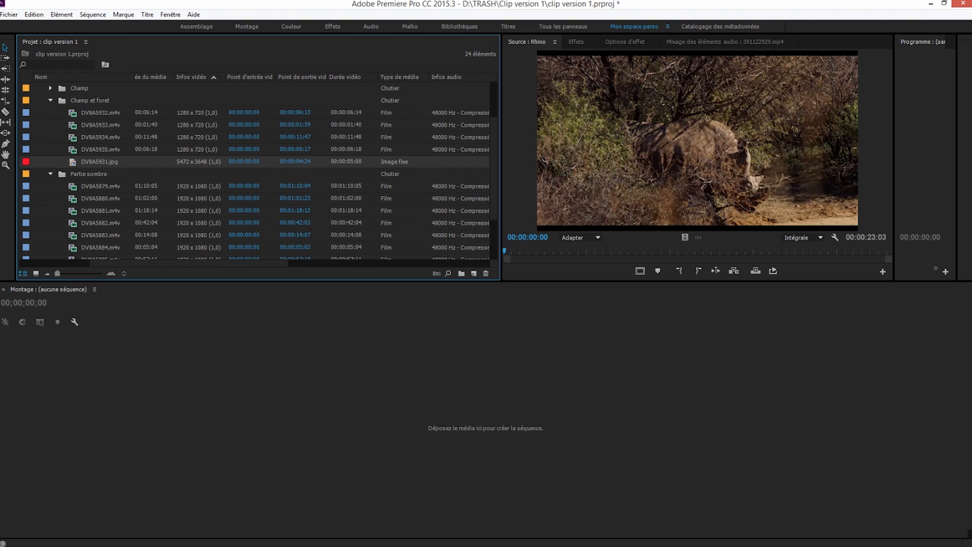
{"action": "left_click_drag", "start_coordinate": [187, 263], "coordinate": [317, 264]}
{"action": "left_click_drag", "start_coordinate": [152, 76], "coordinate": [146, 76]}
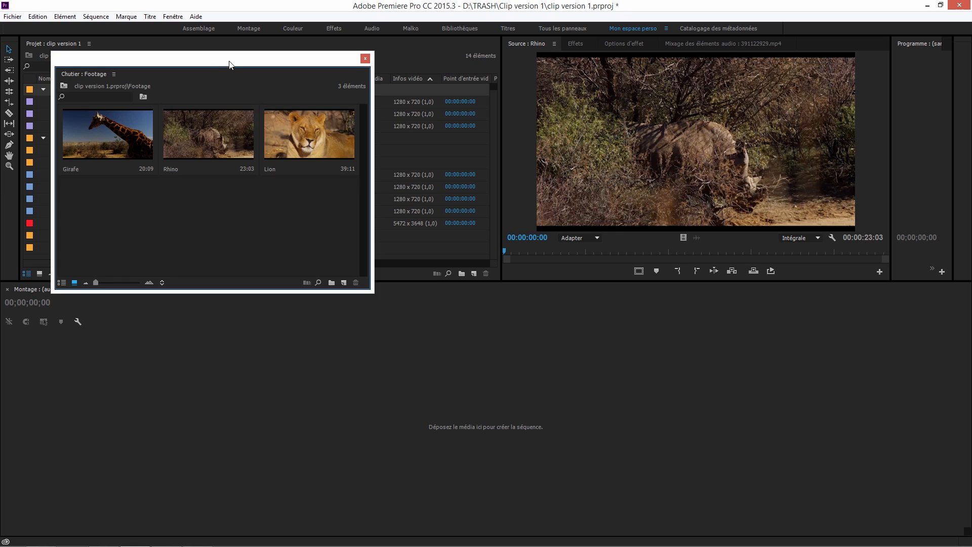
Set the Rhino clip's poster frame in the Footage bin window to the moment showing the whole rhino in profile
{"action": "left_click_drag", "start_coordinate": [231, 63], "coordinate": [239, 48]}
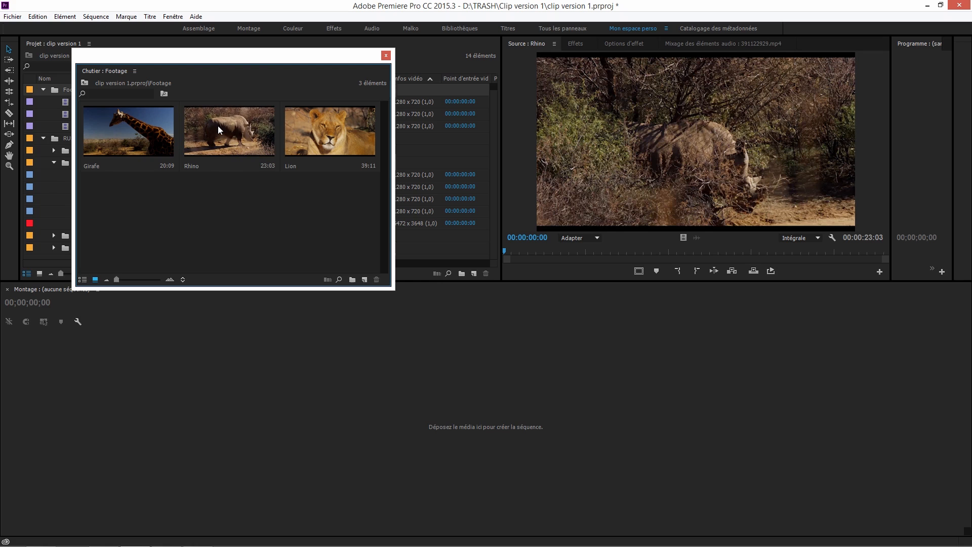
{"action": "left_click", "coordinate": [198, 157]}
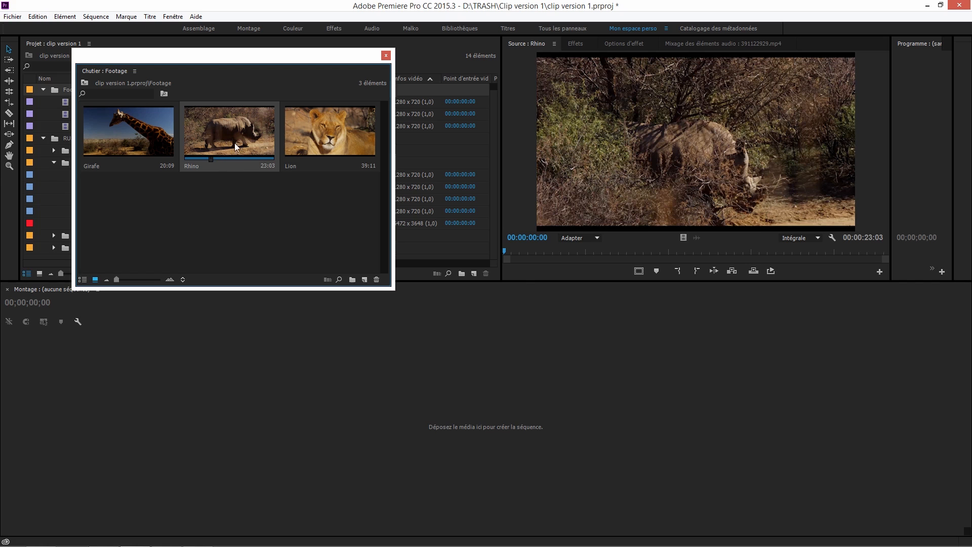
{"action": "right_click", "coordinate": [222, 127]}
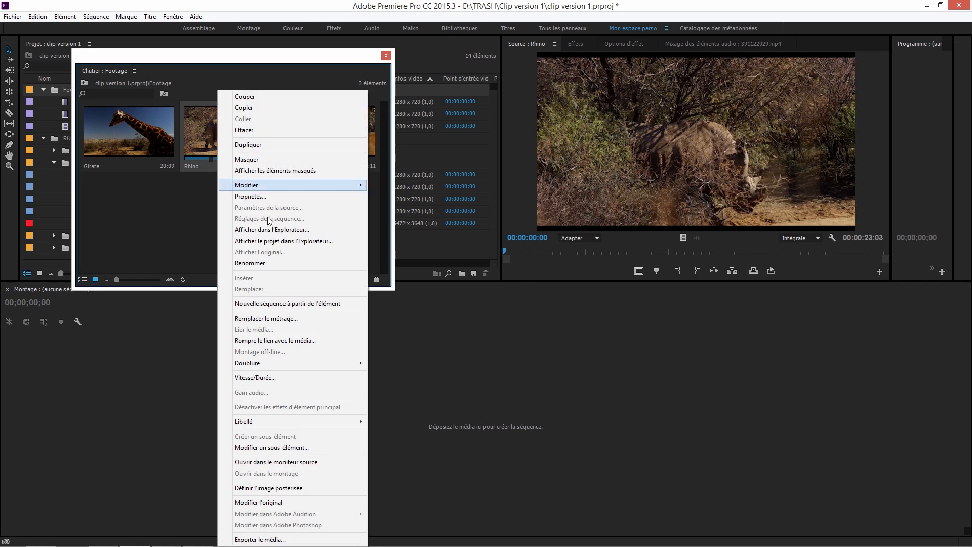
{"action": "left_click", "coordinate": [278, 488]}
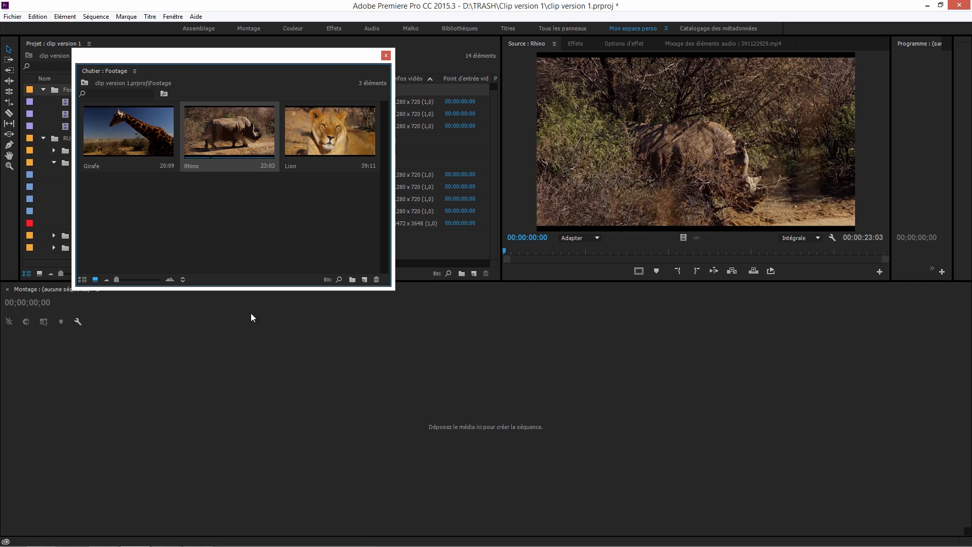
{"action": "left_click", "coordinate": [232, 246]}
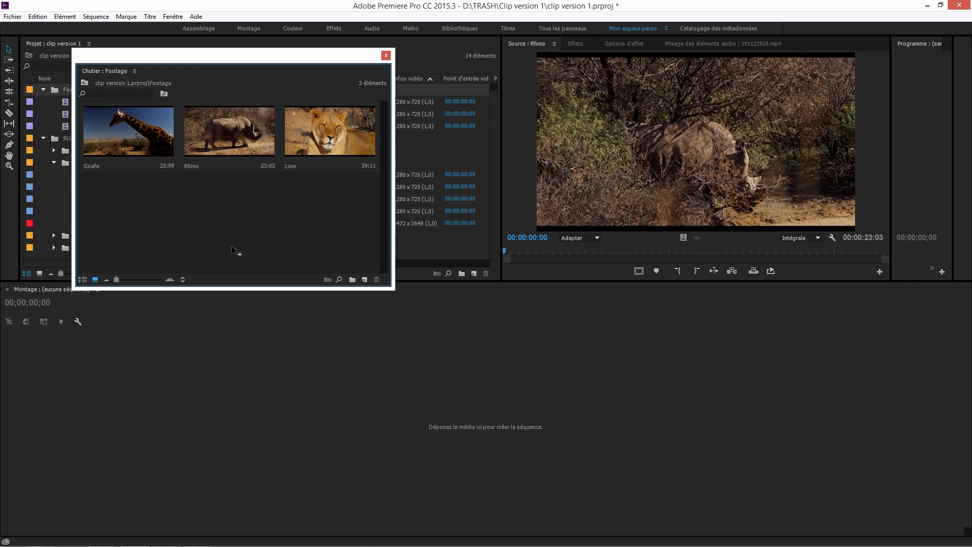
Rearrange the clip thumbnails in the Footage bin into the order Lion, Girafe, Rhino
{"action": "left_click", "coordinate": [133, 148]}
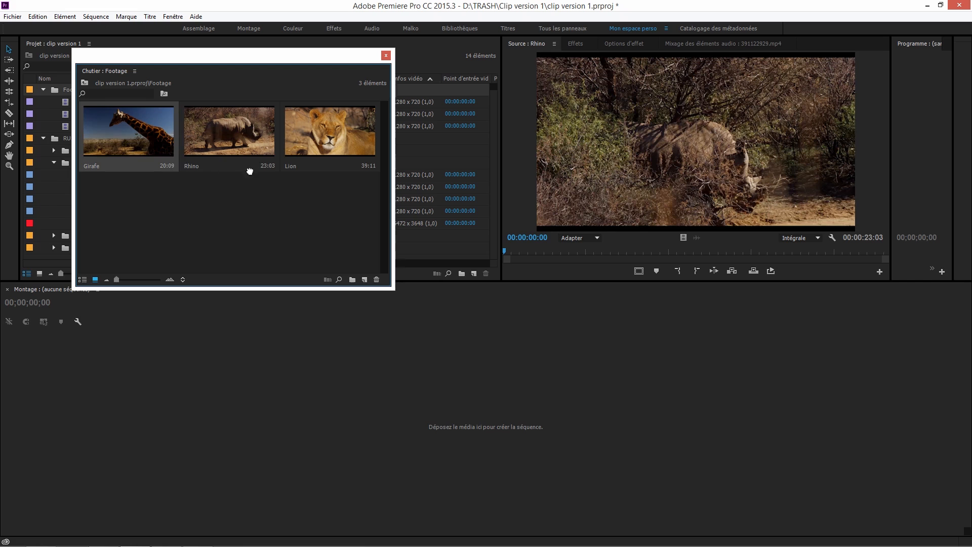
{"action": "left_click_drag", "start_coordinate": [249, 171], "coordinate": [96, 140]}
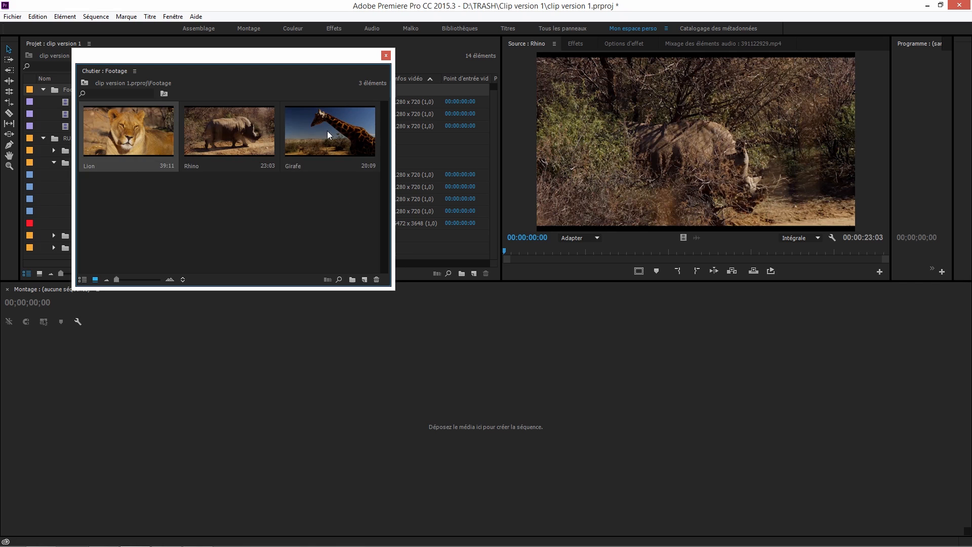
{"action": "left_click_drag", "start_coordinate": [327, 131], "coordinate": [200, 137]}
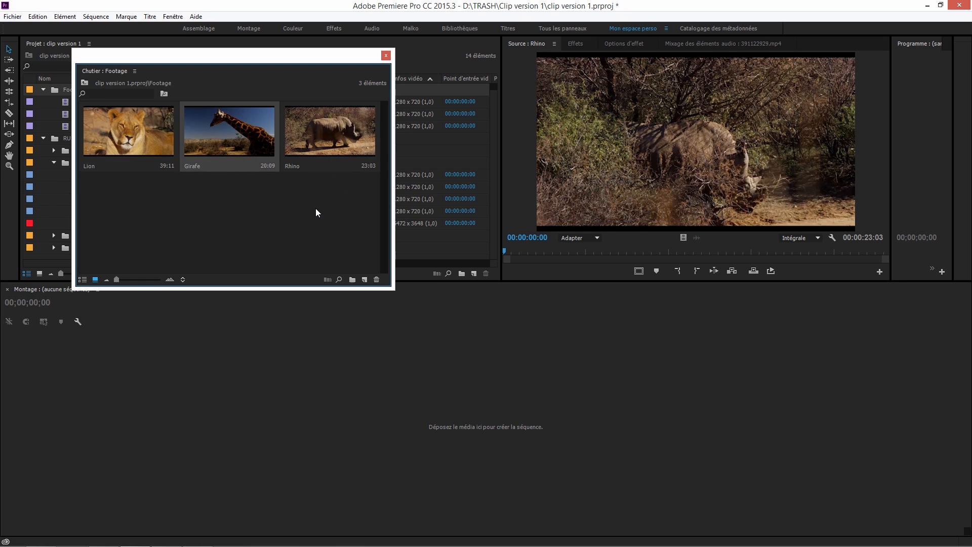
{"action": "left_click", "coordinate": [215, 192]}
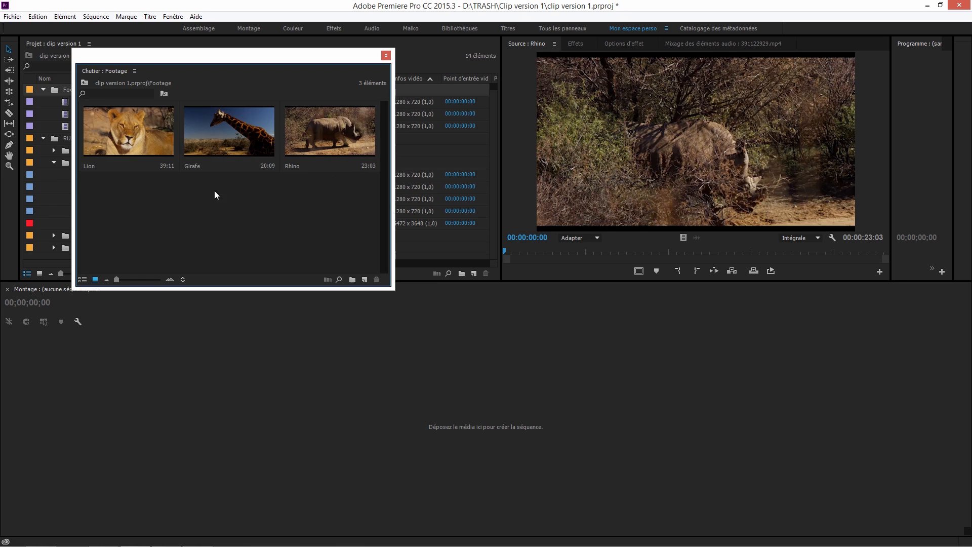
Select every clip in the Footage bin, and clear the selection
{"action": "left_click", "coordinate": [150, 138]}
{"action": "key", "text": "ctrl+a"}
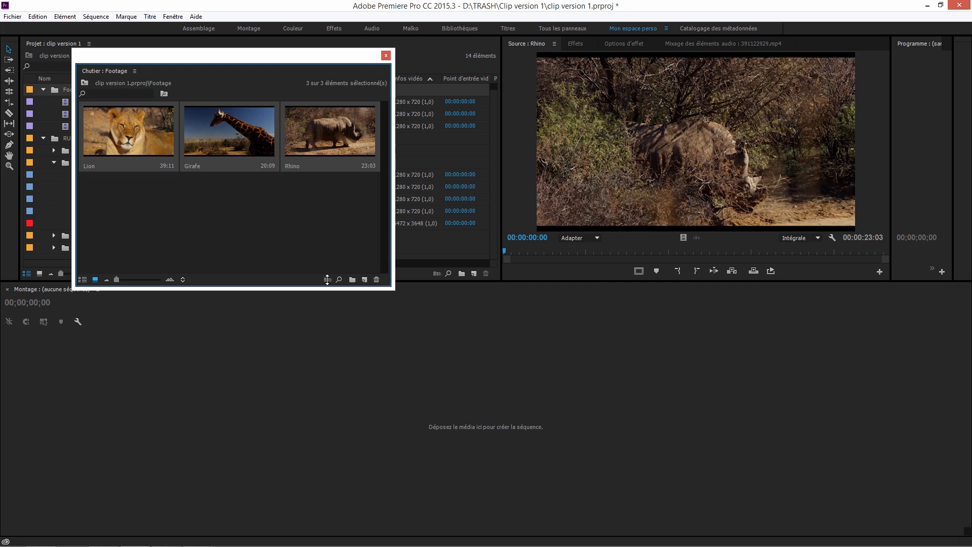
{"action": "left_click_drag", "start_coordinate": [328, 280], "coordinate": [353, 439]}
{"action": "left_click", "coordinate": [293, 248]}
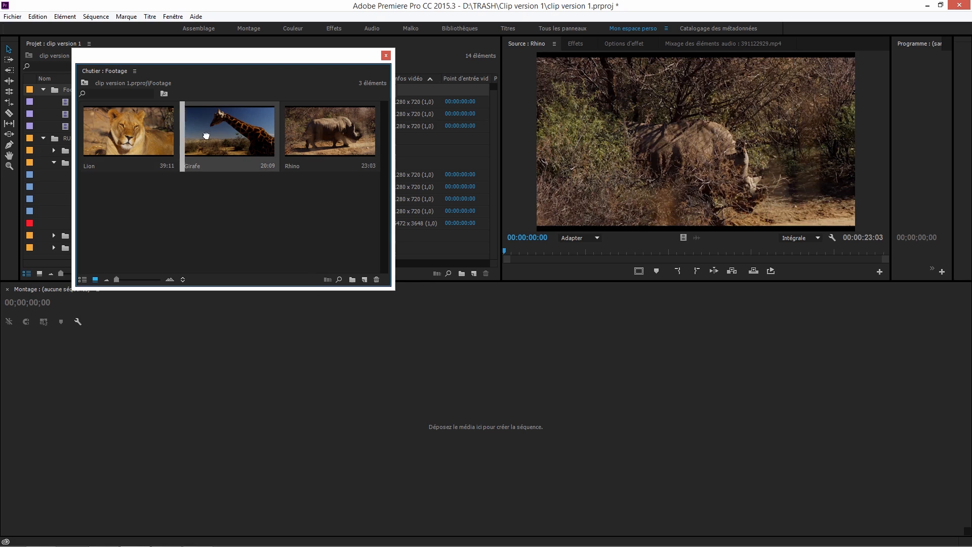
Rearrange the Footage clips into the order Girafe, Rhino, Lion and select all three together
{"action": "left_click_drag", "start_coordinate": [94, 136], "coordinate": [205, 136]}
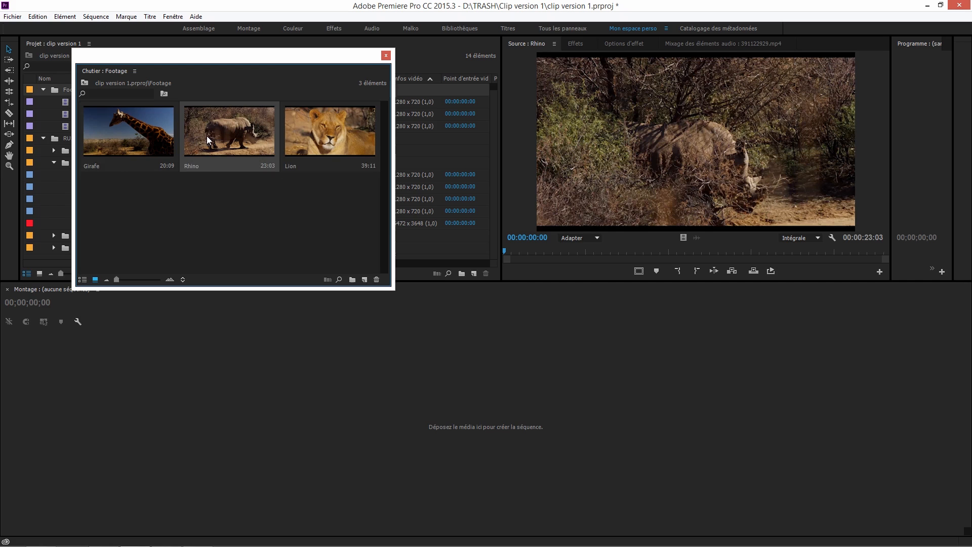
{"action": "left_click_drag", "start_coordinate": [135, 208], "coordinate": [333, 133]}
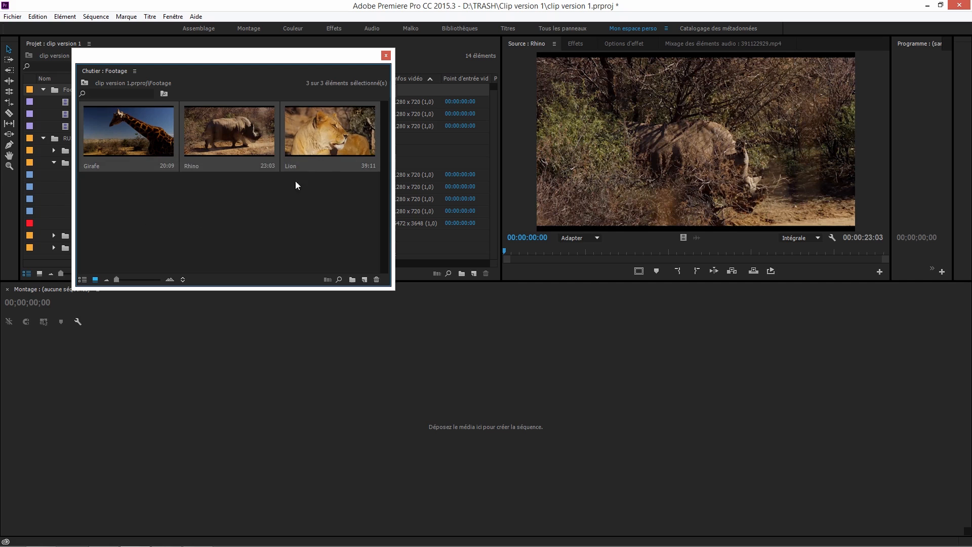